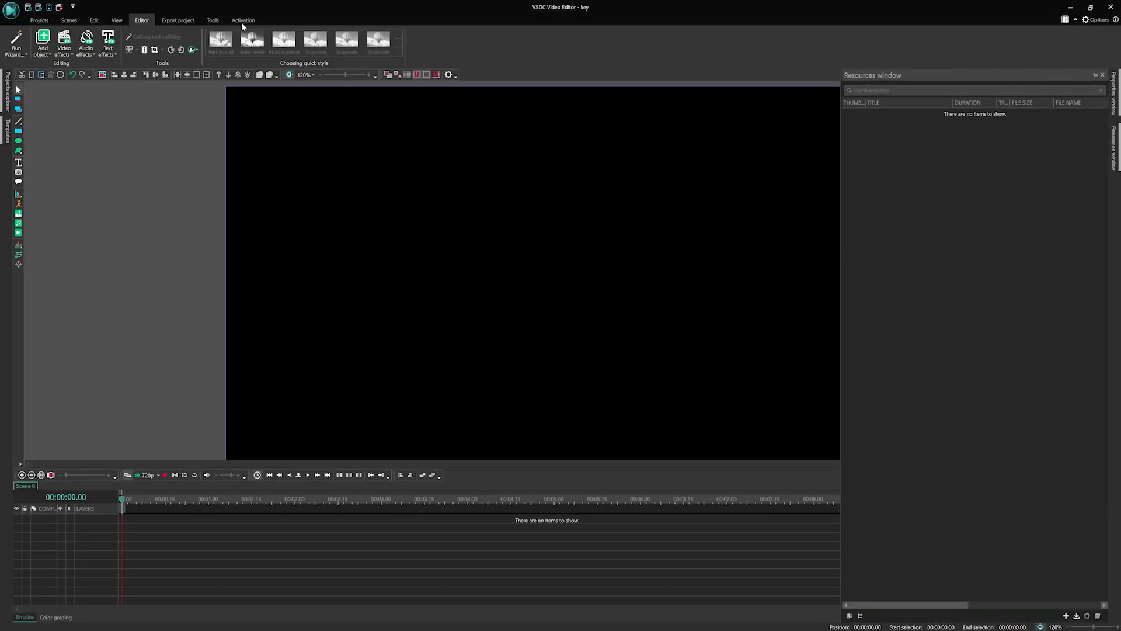
# Run the VSDC Updater check and confirm installed v8.2.1.470 is the latest version.
pyautogui.click(242, 21)
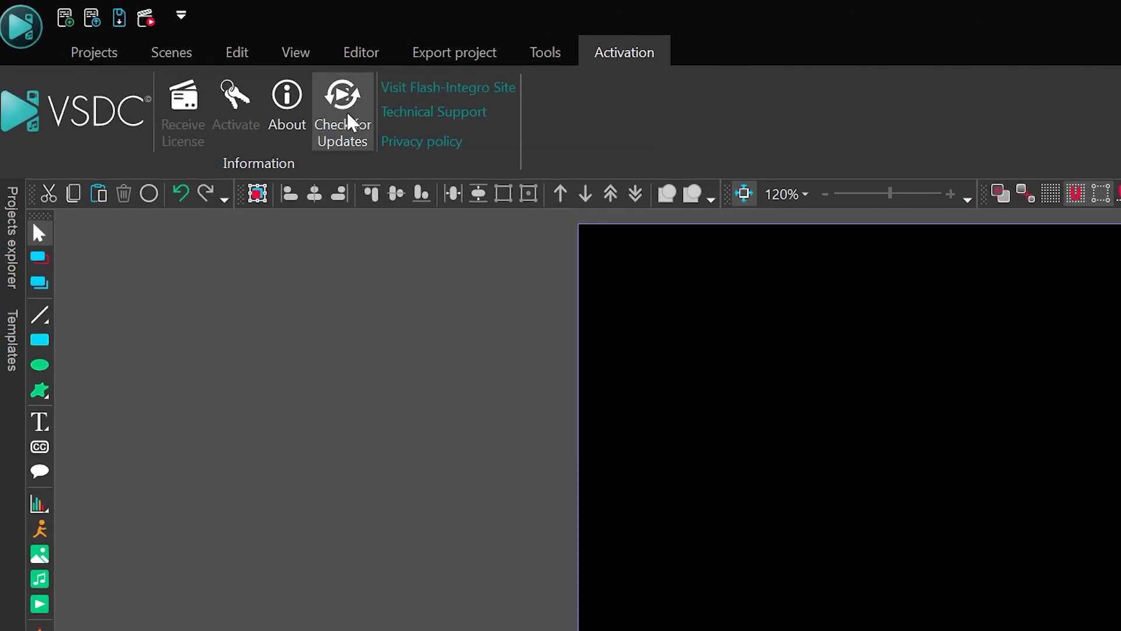
pyautogui.click(345, 117)
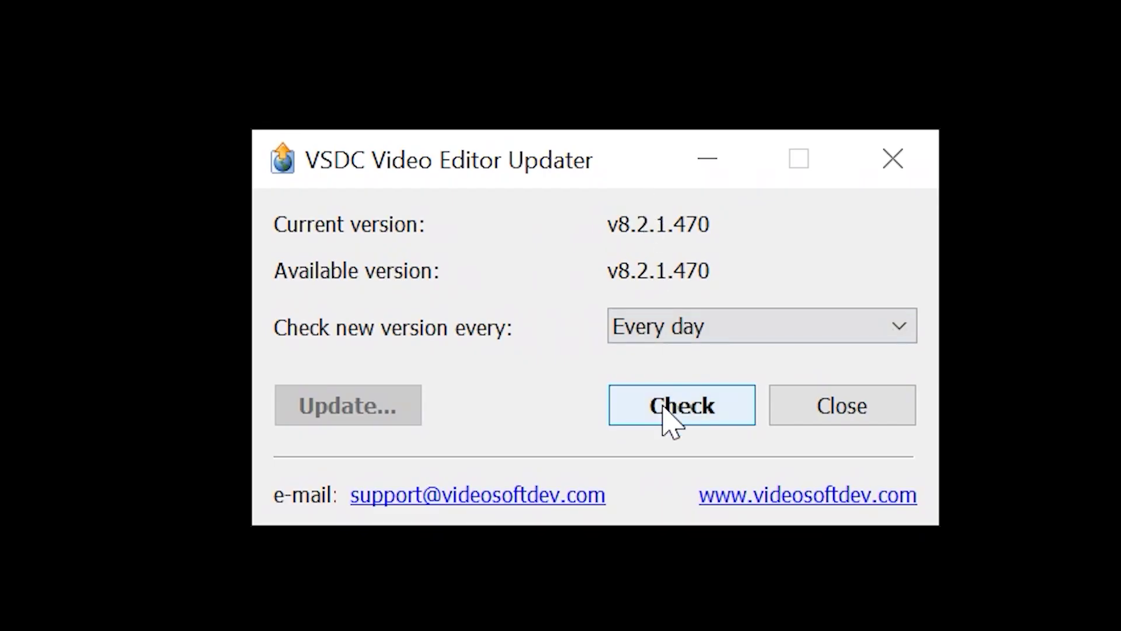
pyautogui.click(665, 408)
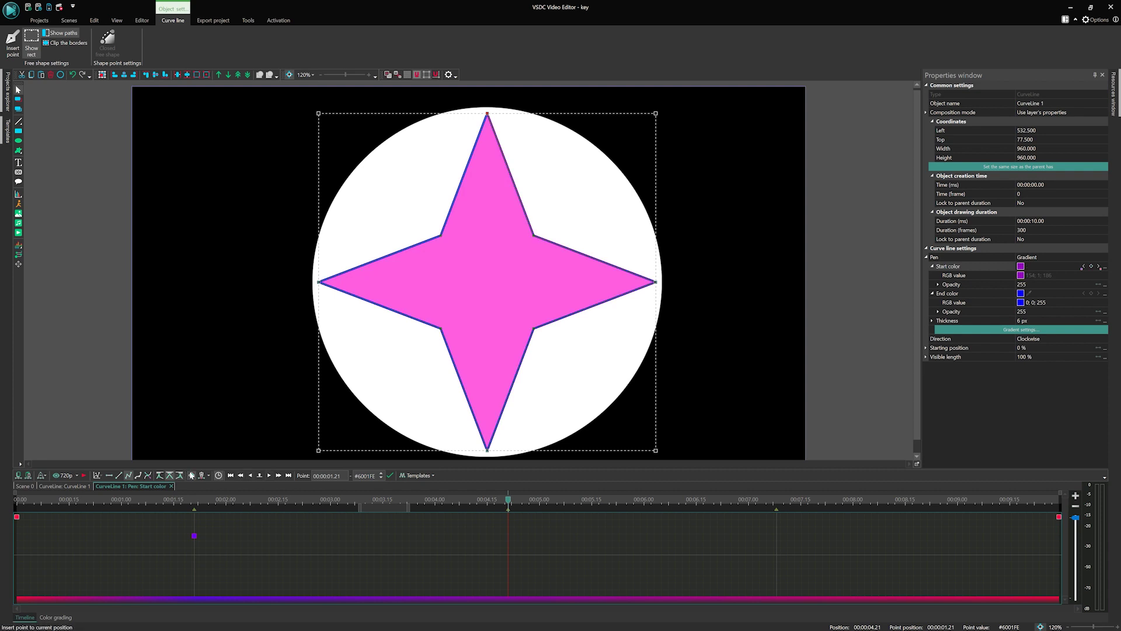
# Add Pen Start color key points at 04.21 and 07.08, then lower the final point's value.
pyautogui.click(192, 475)
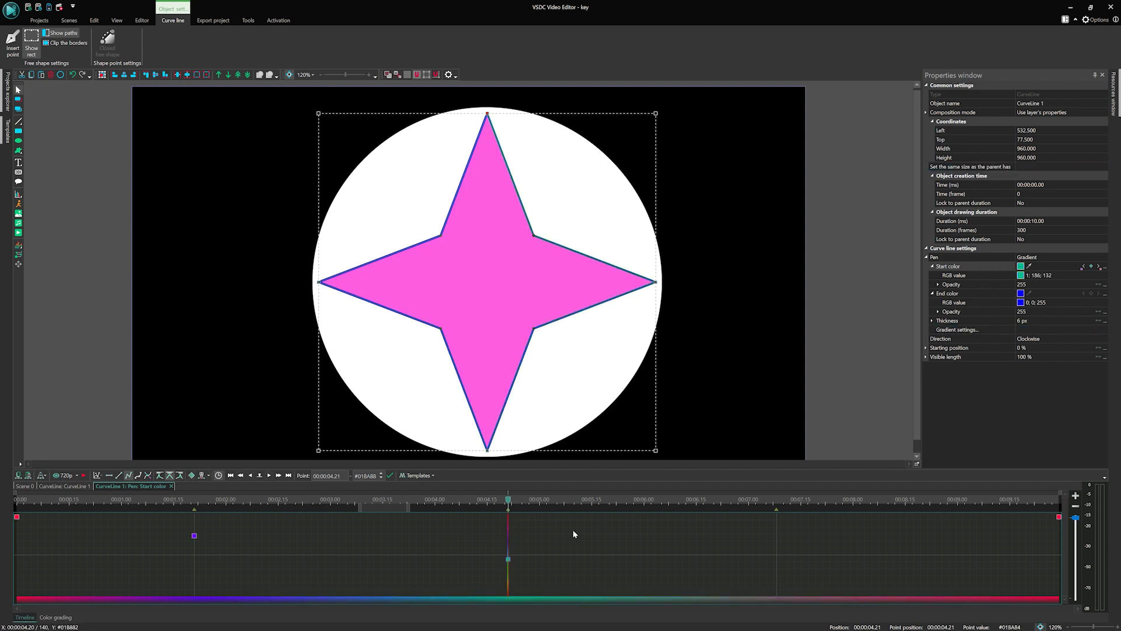
pyautogui.click(776, 501)
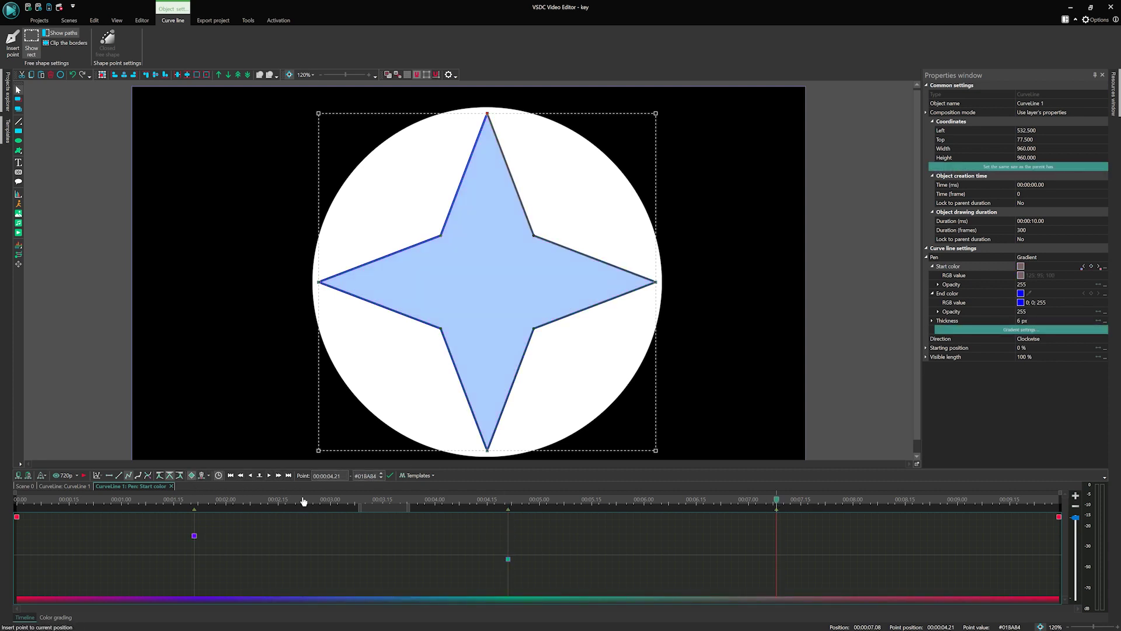
pyautogui.click(776, 530)
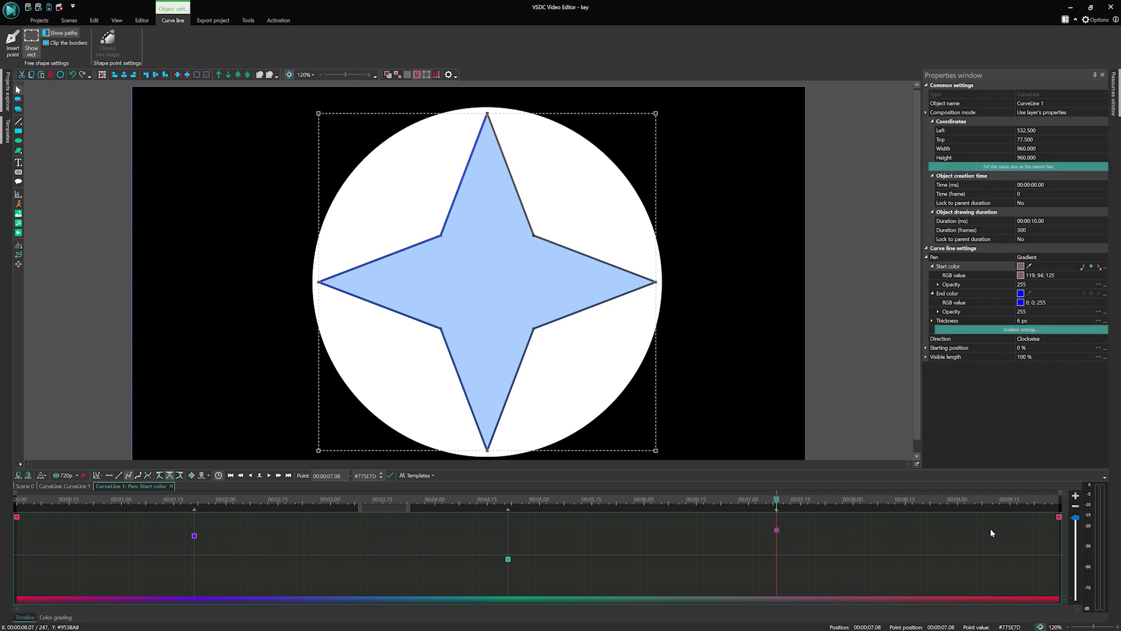
pyautogui.moveTo(1059, 516); pyautogui.dragTo(1059, 558)
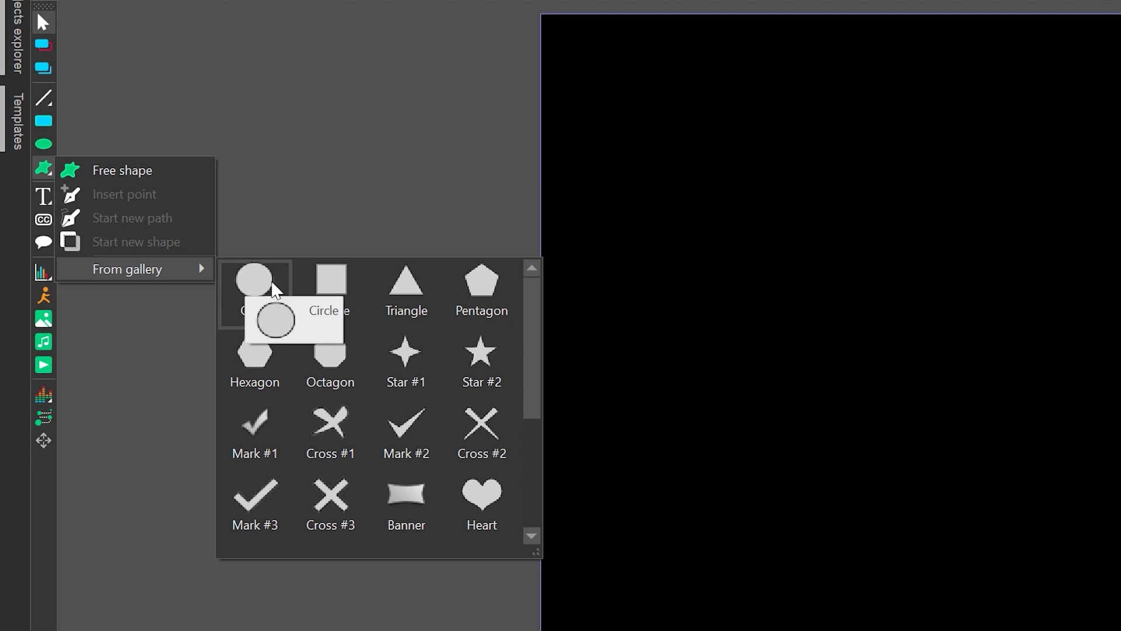
# Draw a white Circle shape from the gallery and size it within the frame.
pyautogui.scroll(-3, 327, 370)
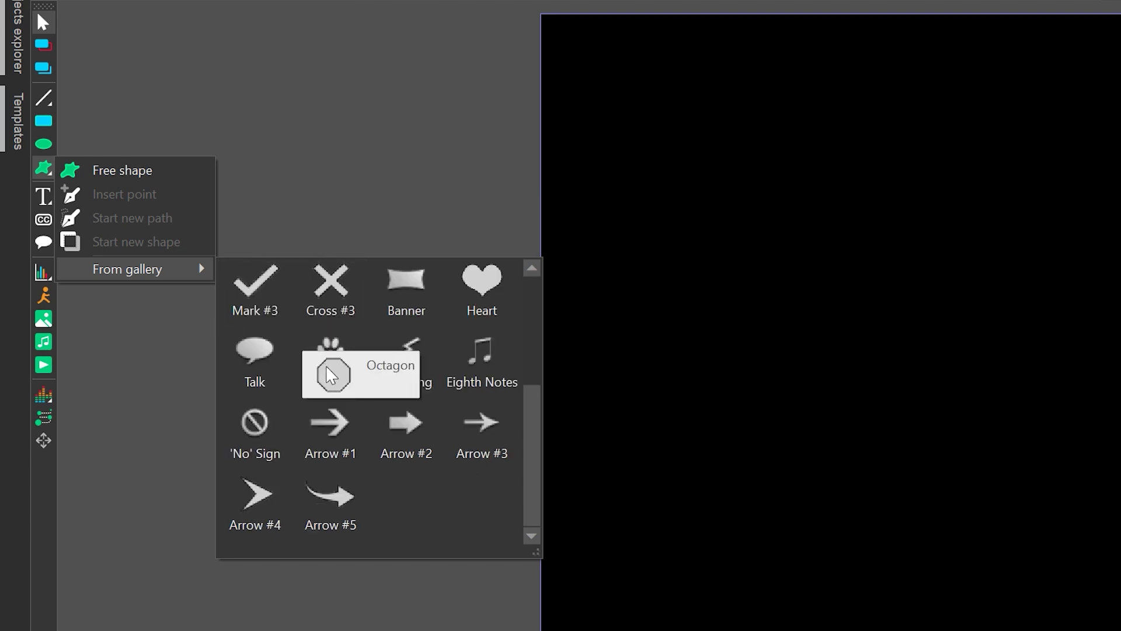
pyautogui.scroll(3, 397, 444)
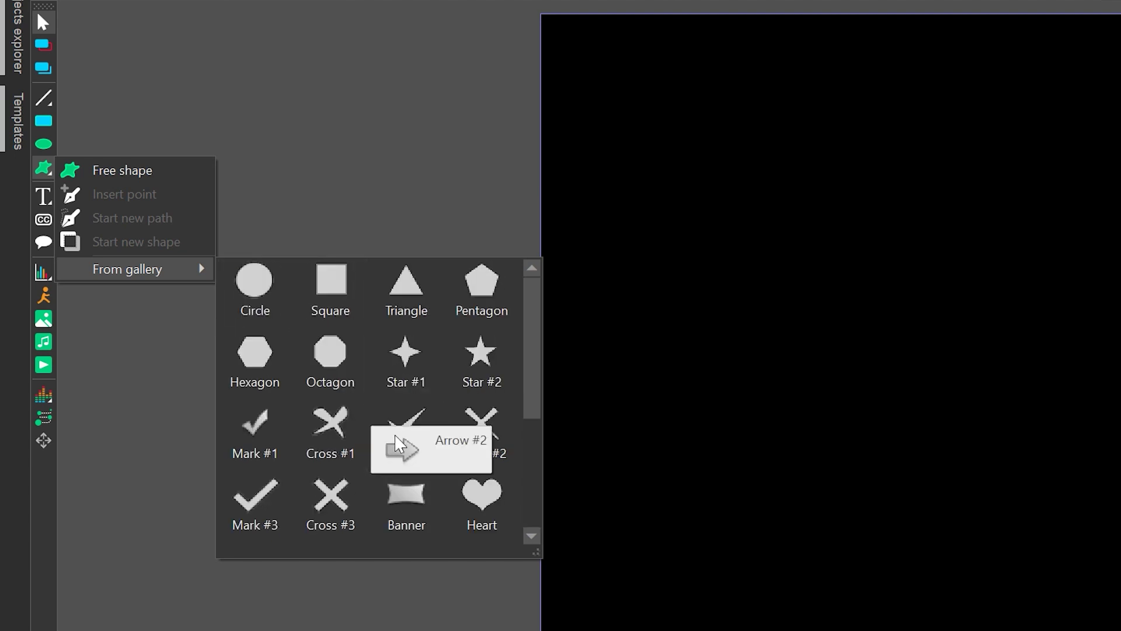
pyautogui.click(254, 297)
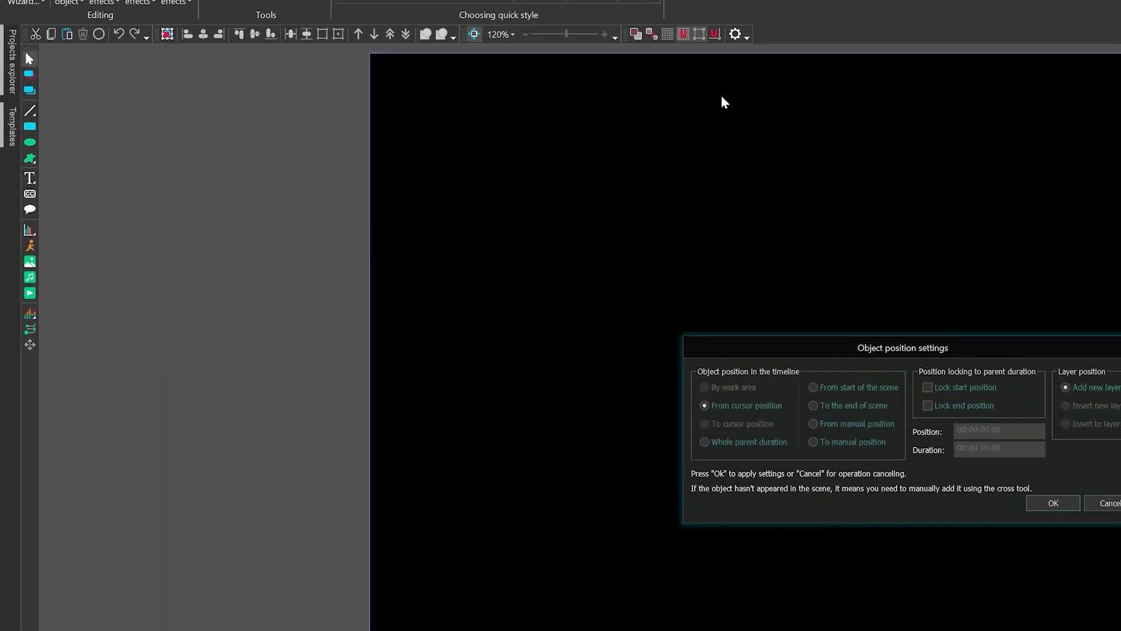
pyautogui.press('Return')
pyautogui.moveTo(666, 87); pyautogui.dragTo(1120, 596)
pyautogui.moveTo(765, 417); pyautogui.dragTo(756, 395)
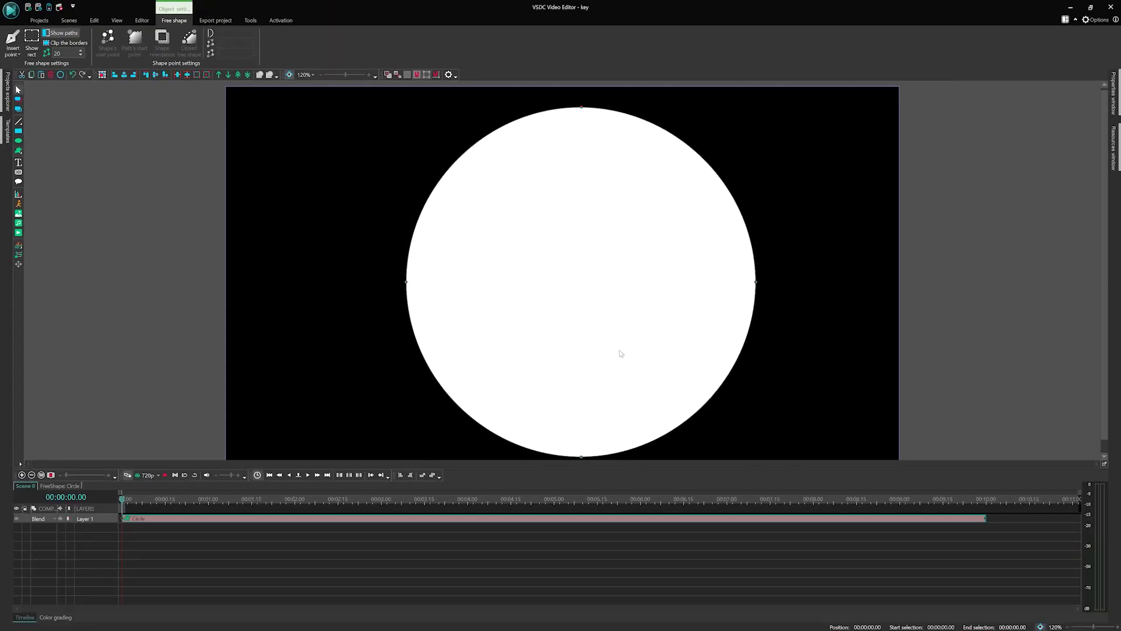
# Add a Star #1 free shape over the circle and centre it on the circle.
pyautogui.click(18, 150)
pyautogui.moveTo(58, 196)
pyautogui.click(168, 228)
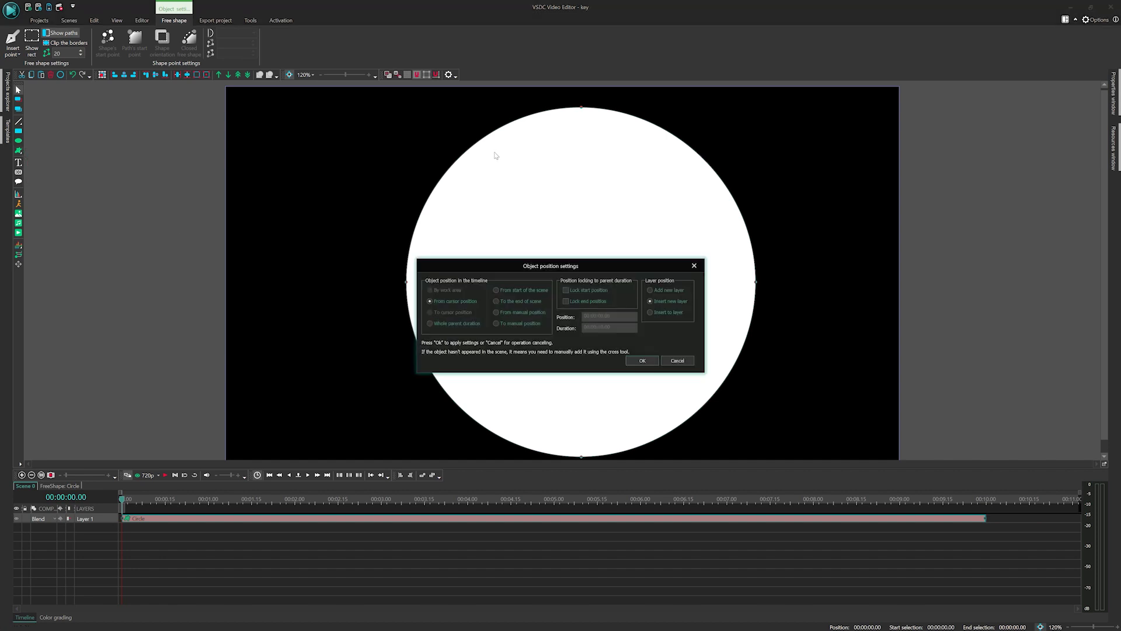
pyautogui.press('Return')
pyautogui.moveTo(410, 109); pyautogui.dragTo(748, 396)
pyautogui.keyDown('ctrl'); pyautogui.click(257, 532); pyautogui.keyUp('ctrl')
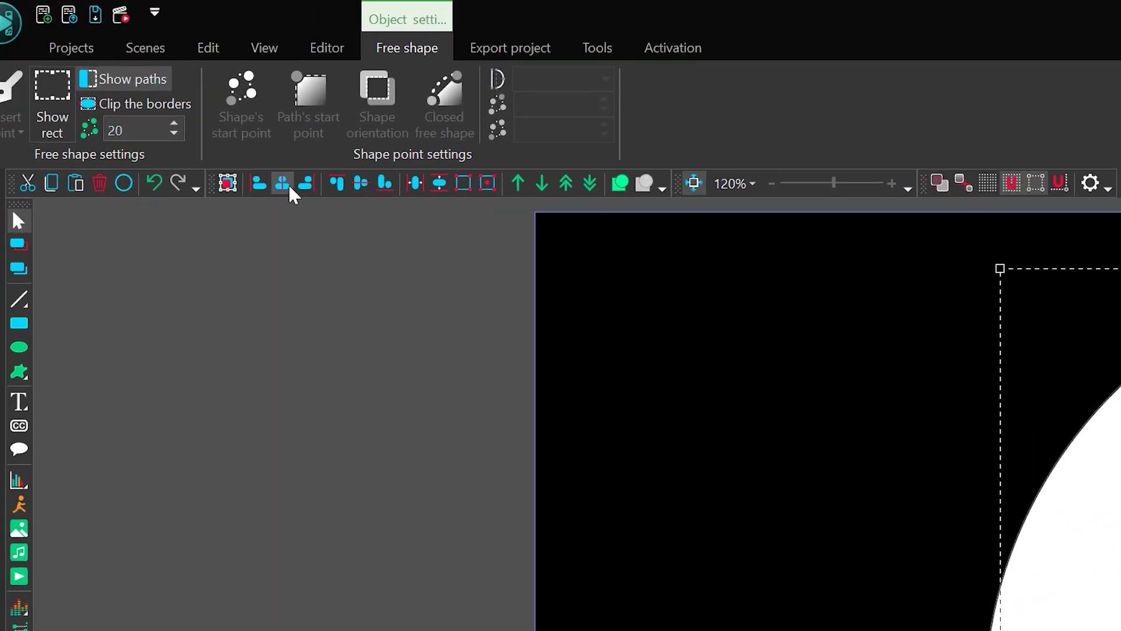
pyautogui.click(155, 75)
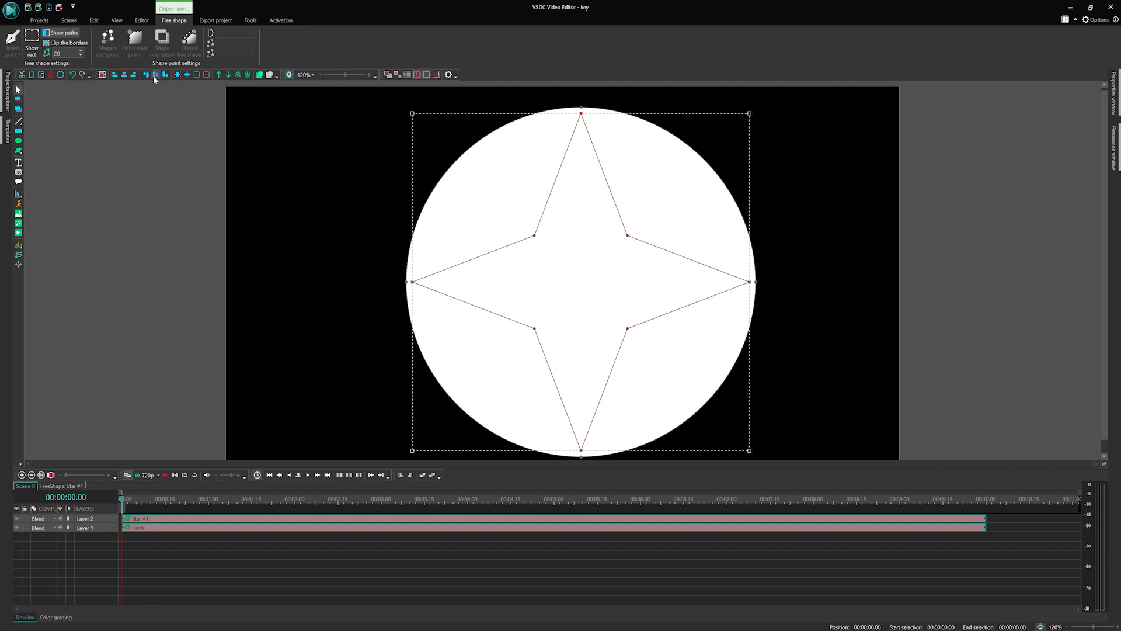
# Set the Star #1 clip's brush to Point gradient and open its shape-point layers.
pyautogui.click(612, 544)
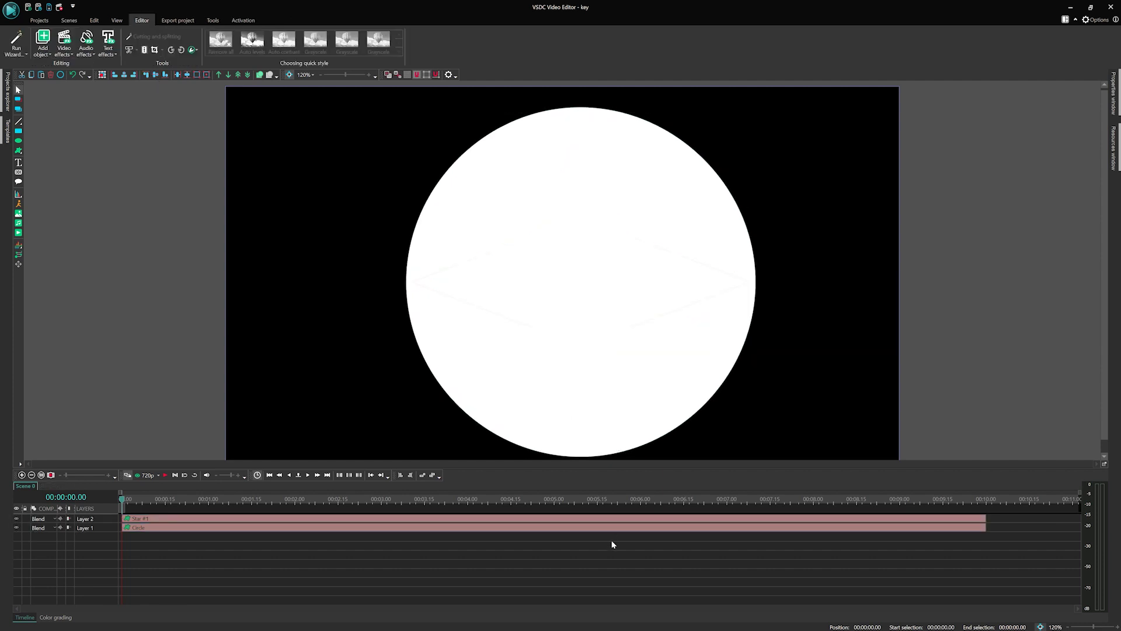
pyautogui.click(607, 519)
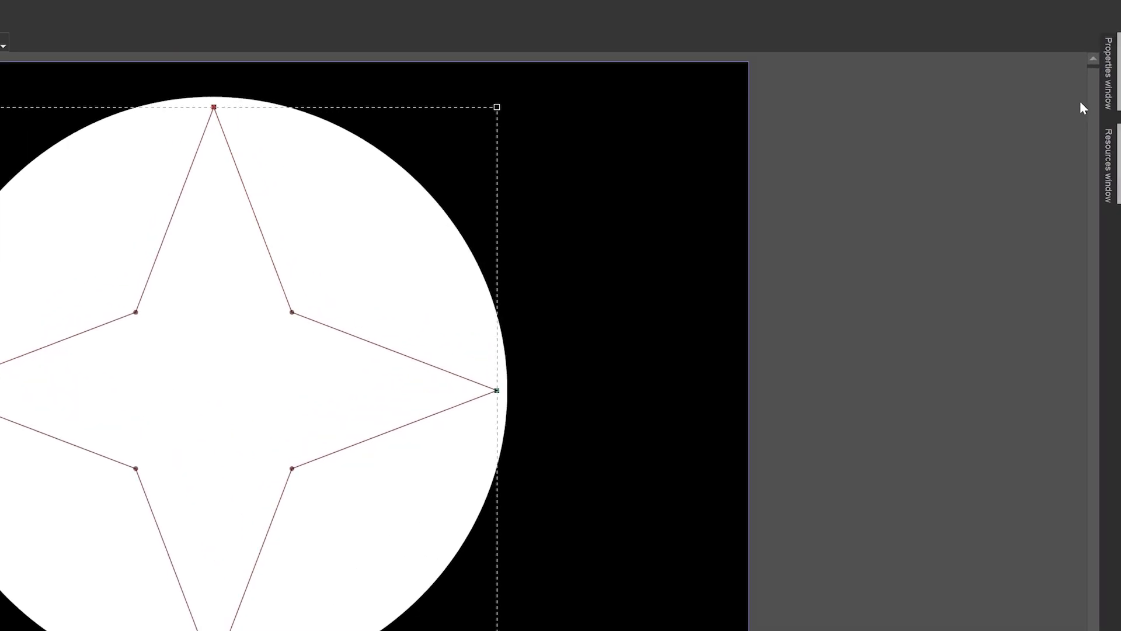
pyautogui.moveTo(1114, 103)
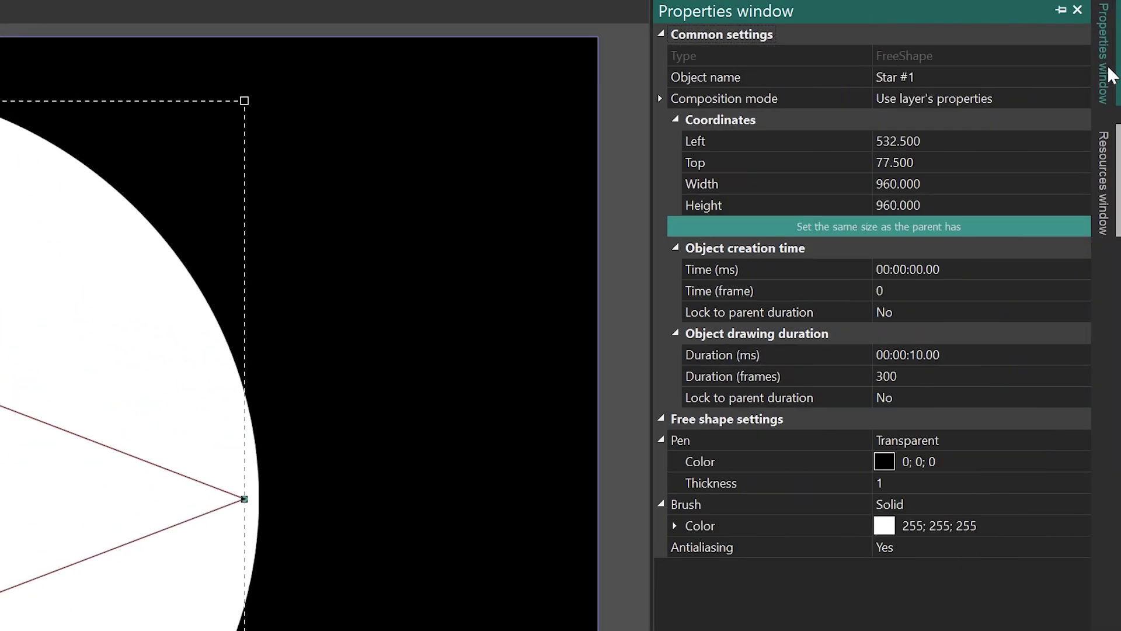
pyautogui.click(1081, 503)
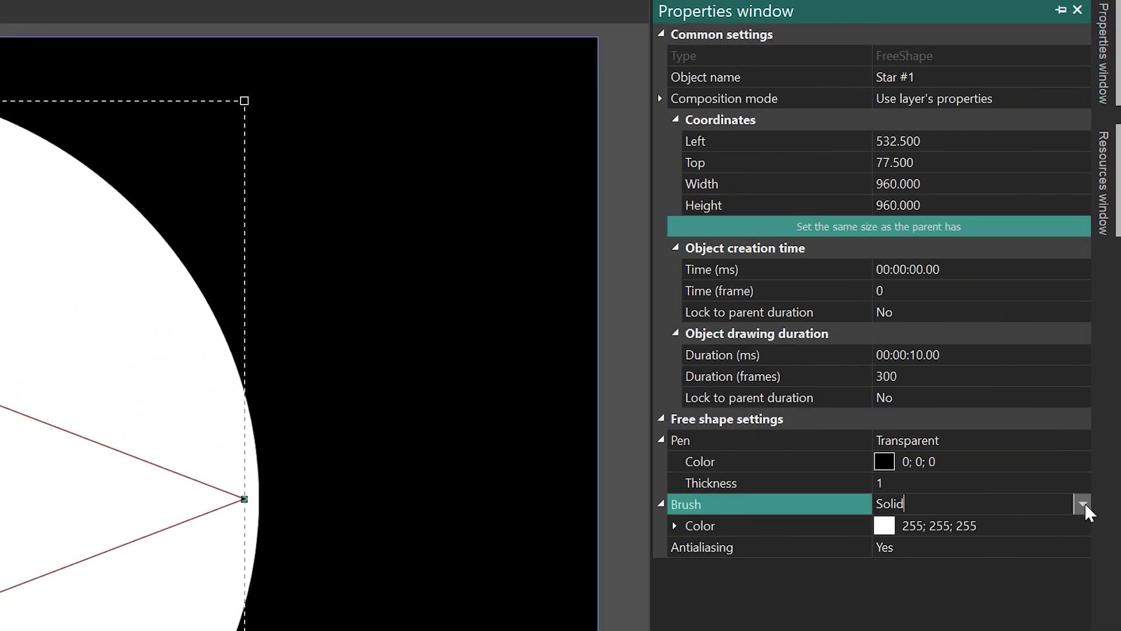
pyautogui.click(1083, 504)
pyautogui.click(907, 591)
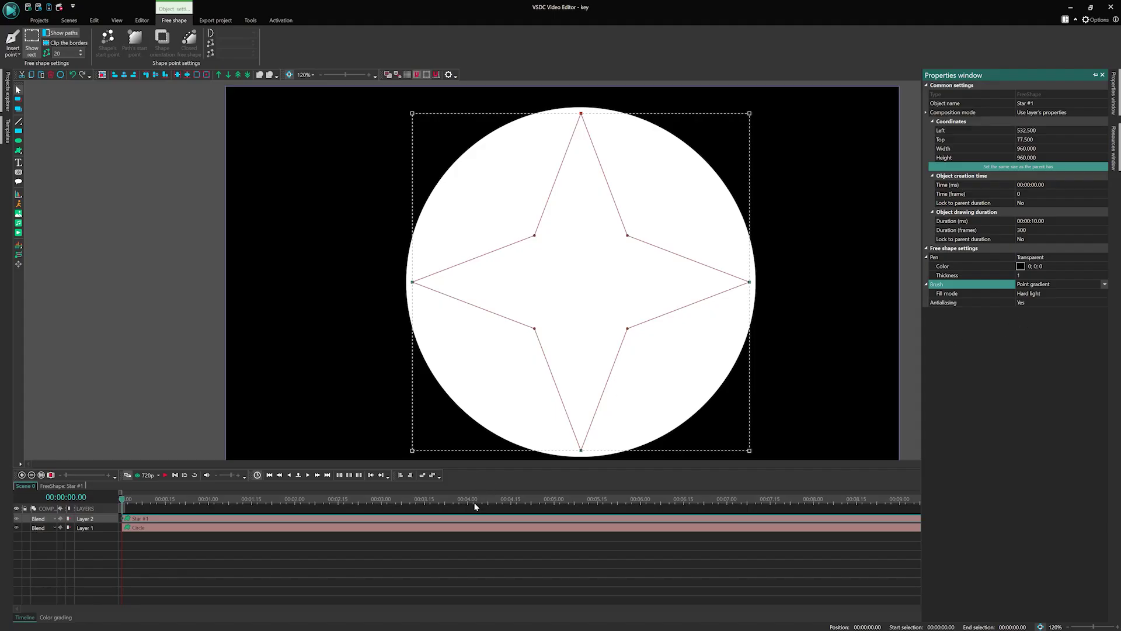
pyautogui.doubleClick(471, 518)
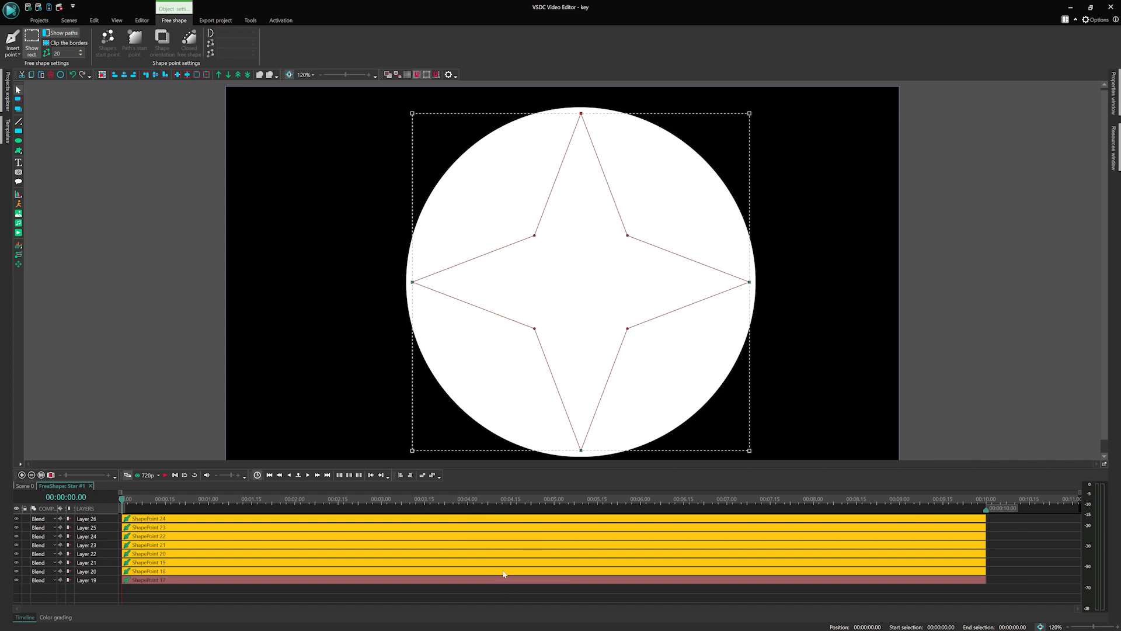
# Select all eight ShapePoint clips and add Brush gradient settings to them.
pyautogui.moveTo(503, 589); pyautogui.dragTo(491, 514)
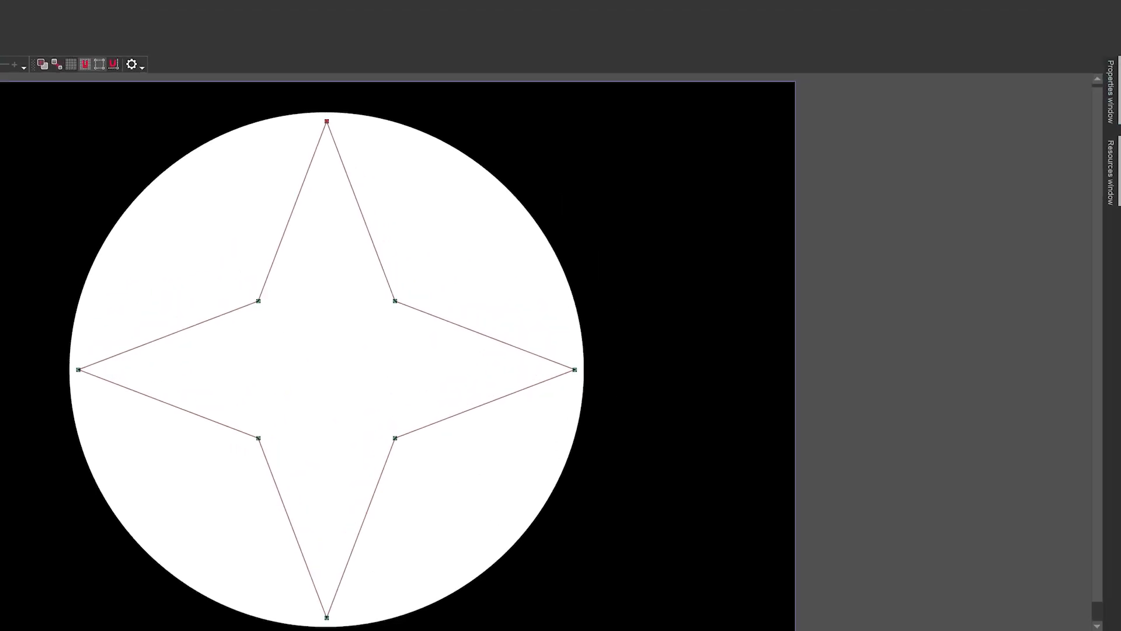
pyautogui.click(1111, 98)
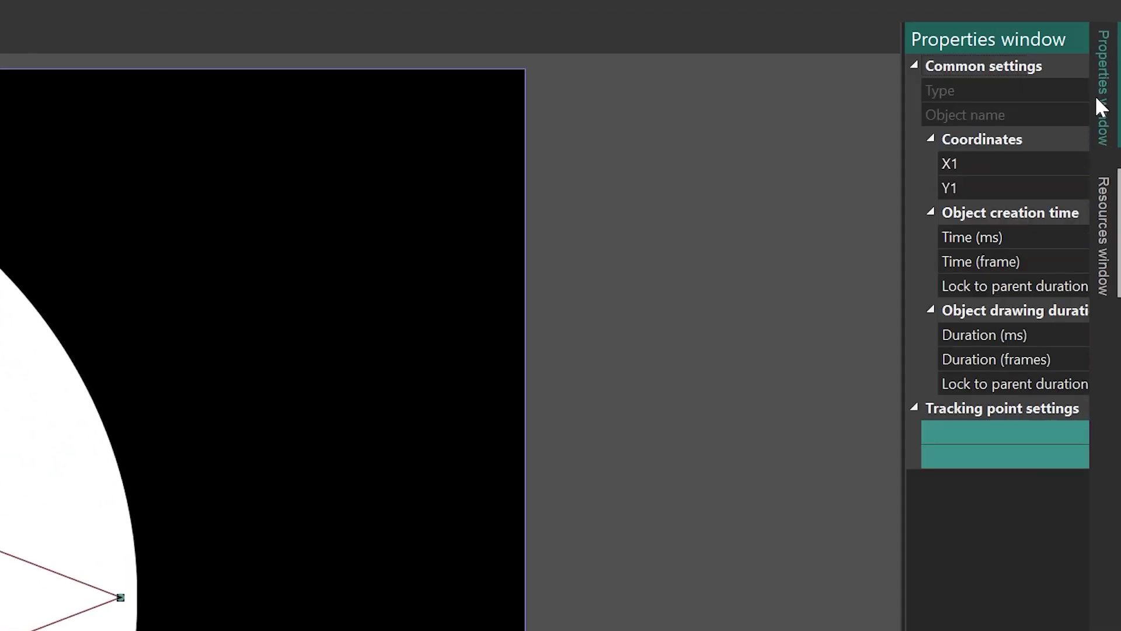
pyautogui.click(855, 455)
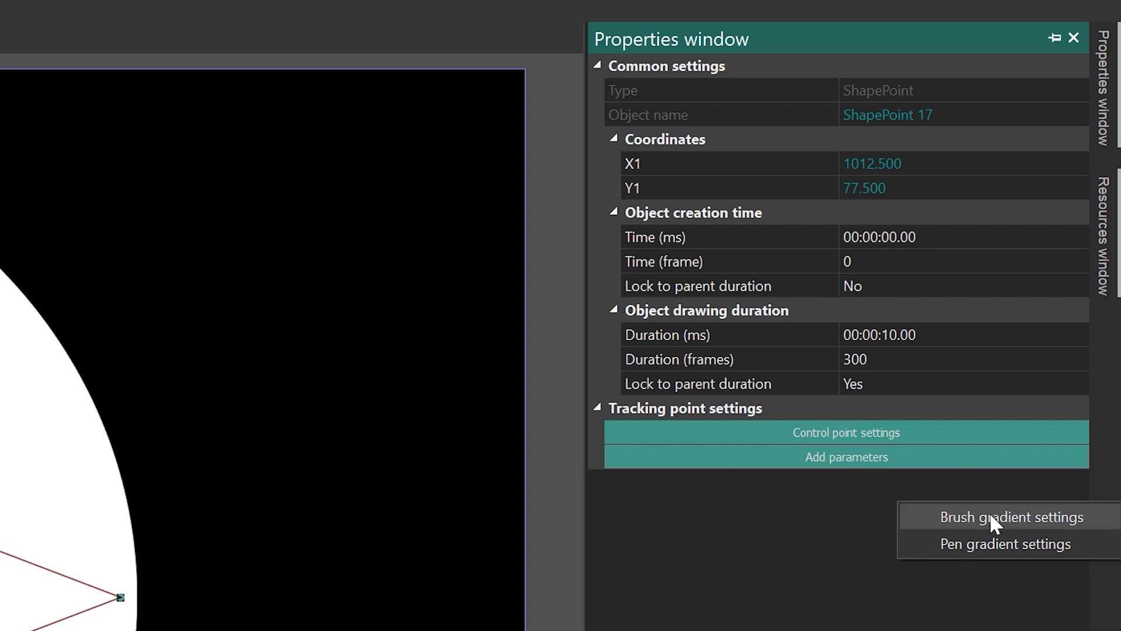
pyautogui.click(985, 543)
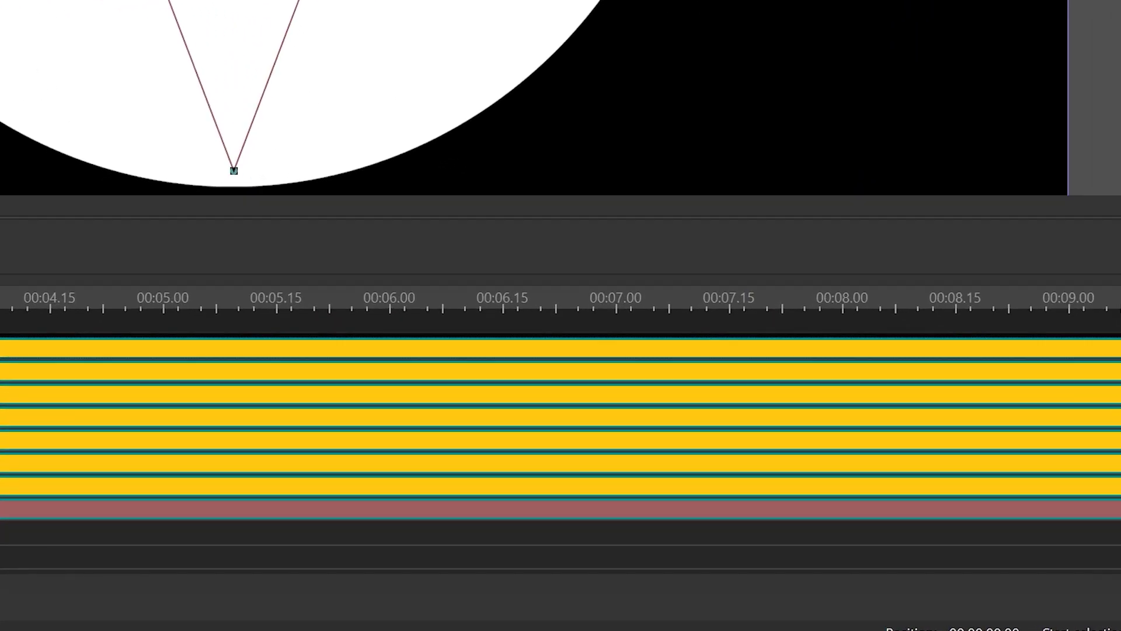
# Select ShapePoint 24 and try lavender and black for its gradient colour.
pyautogui.click(1001, 350)
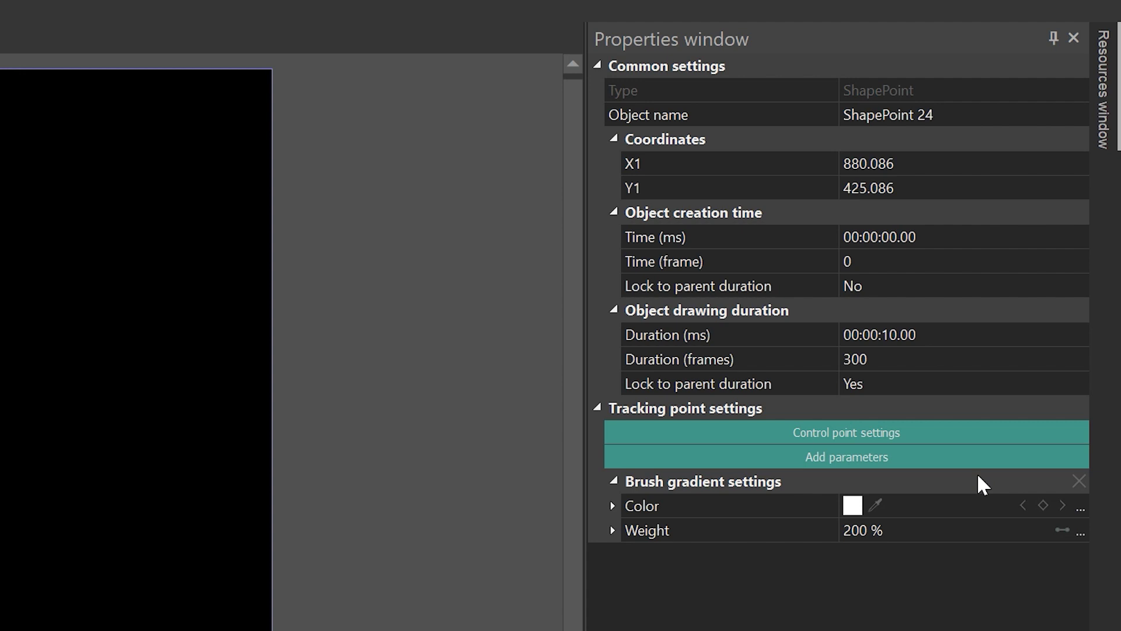
pyautogui.click(853, 506)
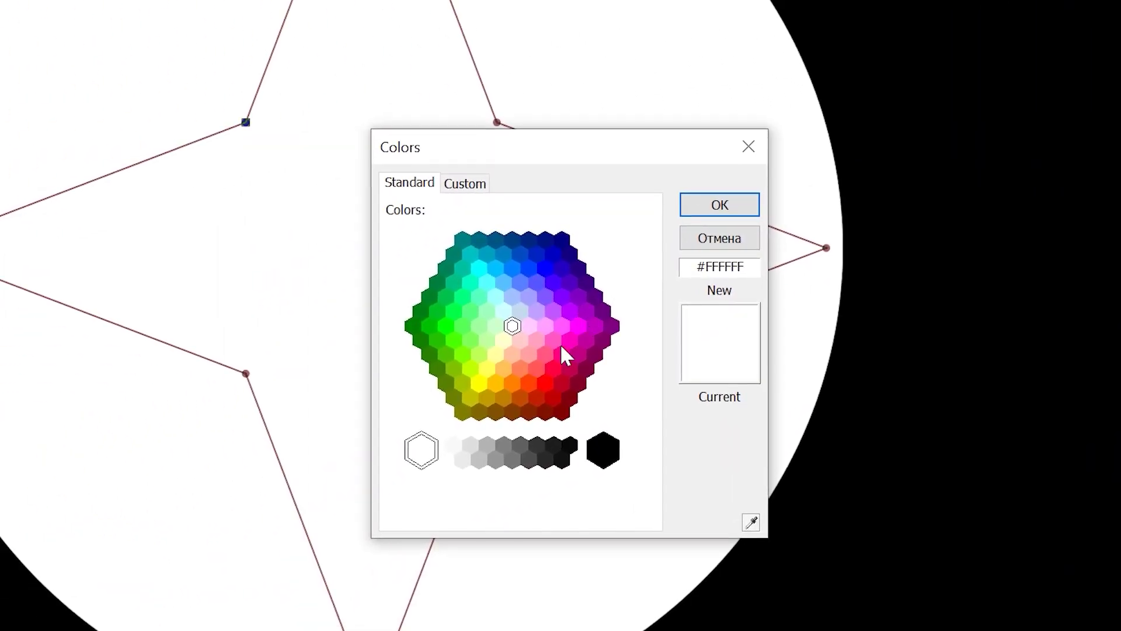
pyautogui.click(562, 348)
pyautogui.click(570, 311)
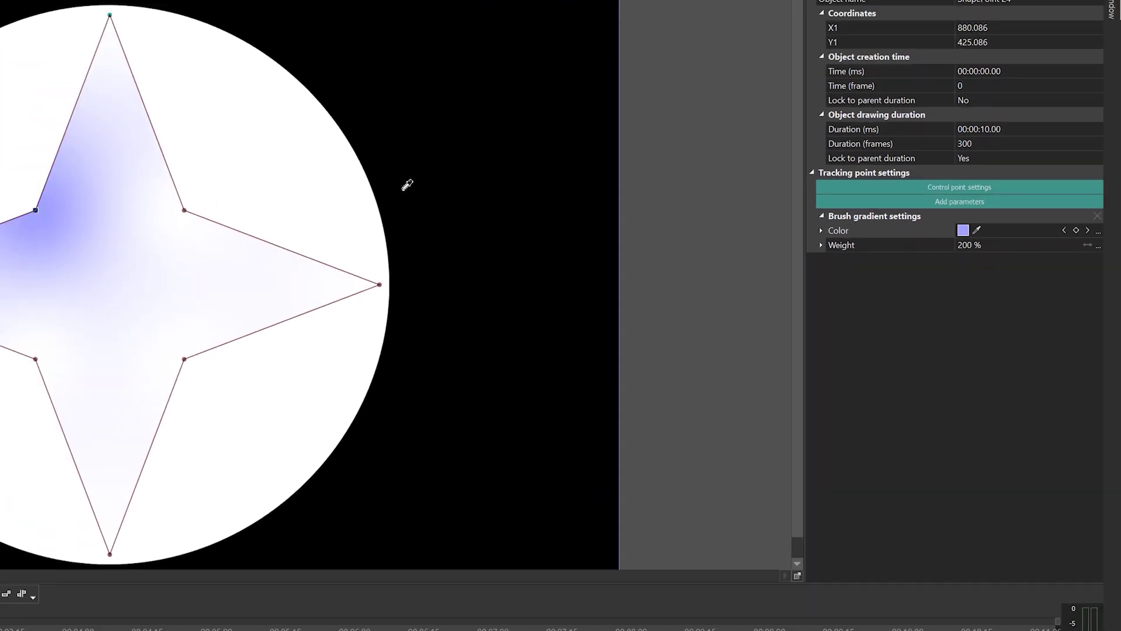
pyautogui.click(204, 148)
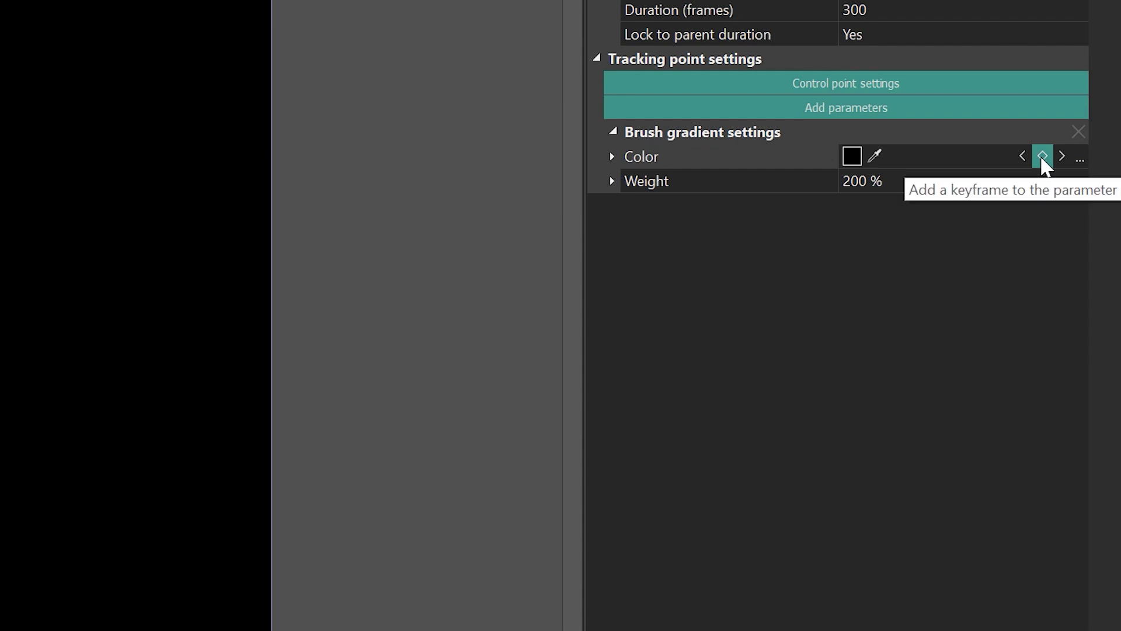
# Add a keyframe to ShapePoint 24's gradient colour and set it to white.
pyautogui.click(1042, 159)
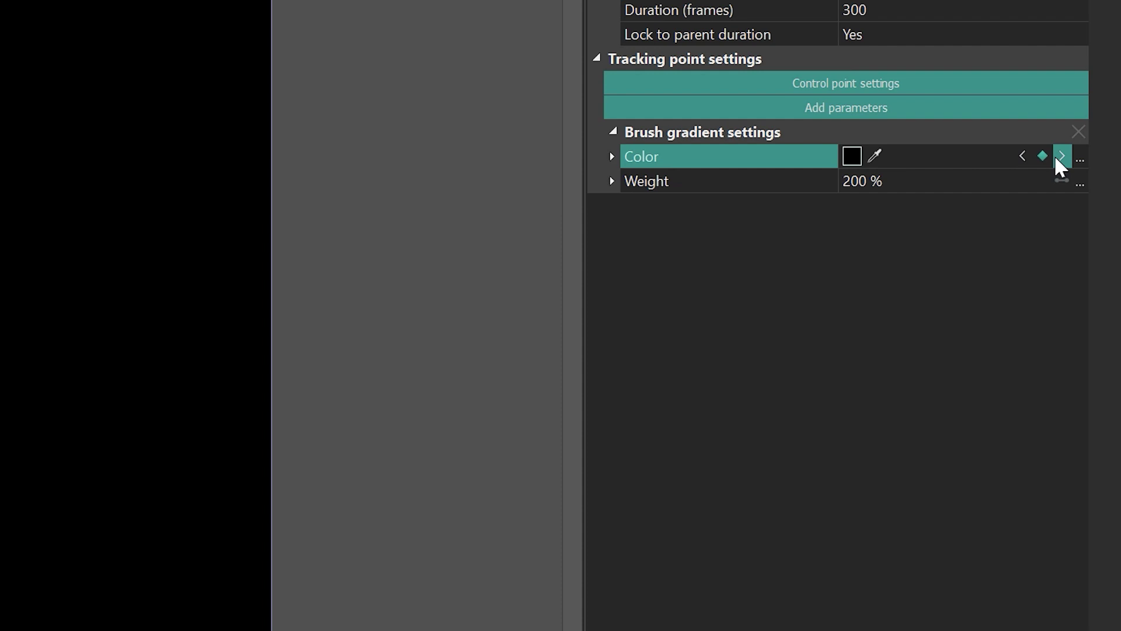
pyautogui.click(853, 156)
pyautogui.click(193, 331)
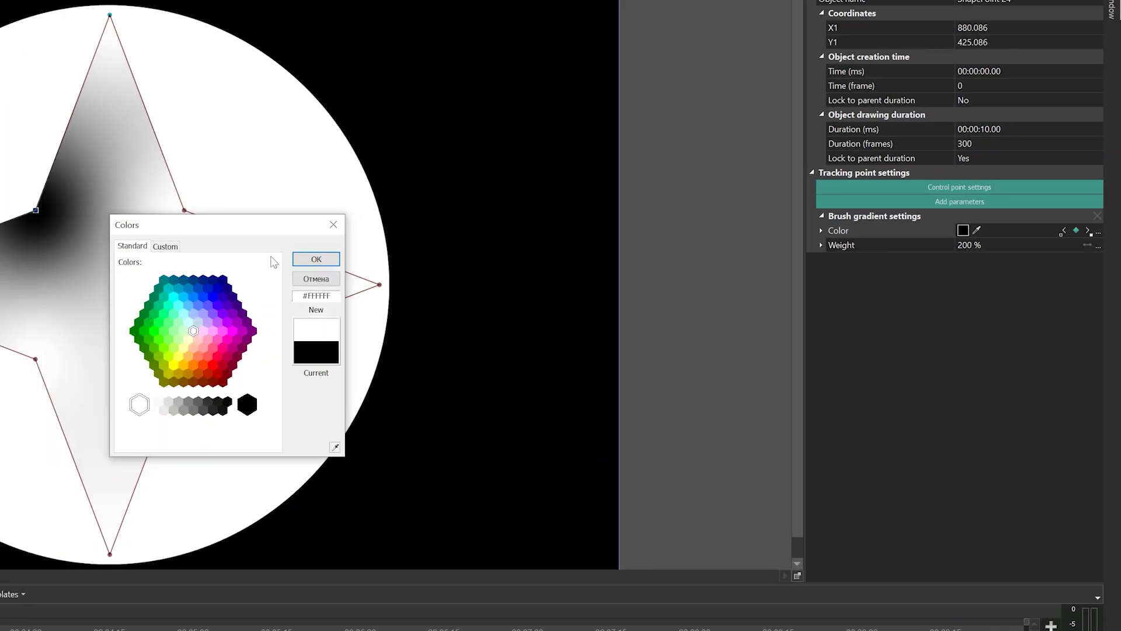
pyautogui.click(316, 259)
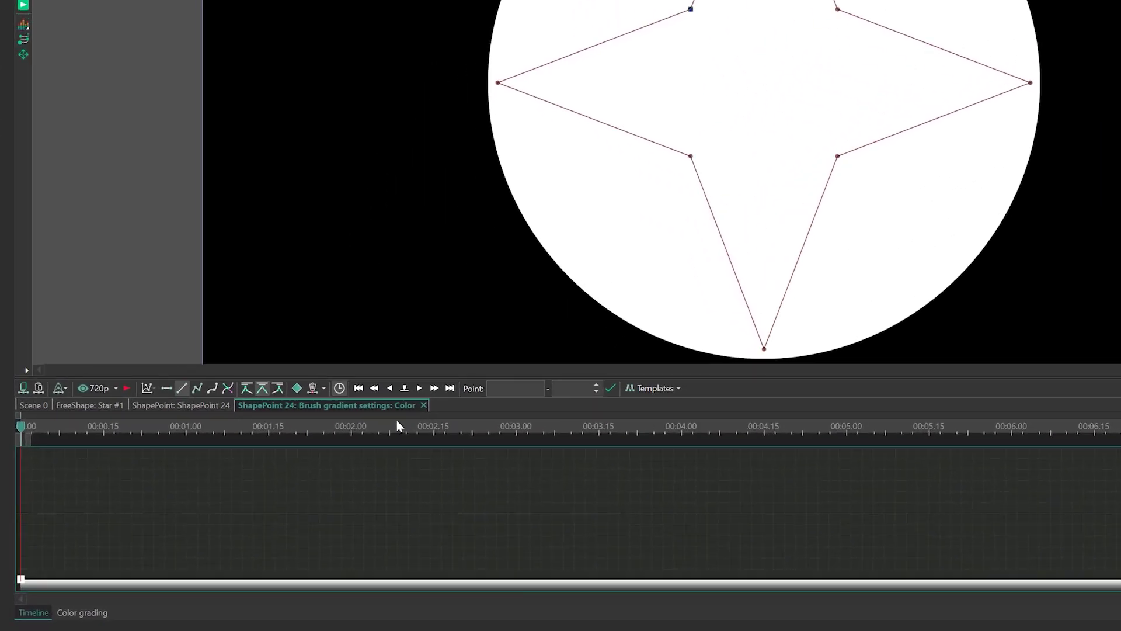
# Add a colour keyframe at 00:00:02.06, then delete it, keeping only the white start key.
pyautogui.click(384, 425)
pyautogui.click(298, 389)
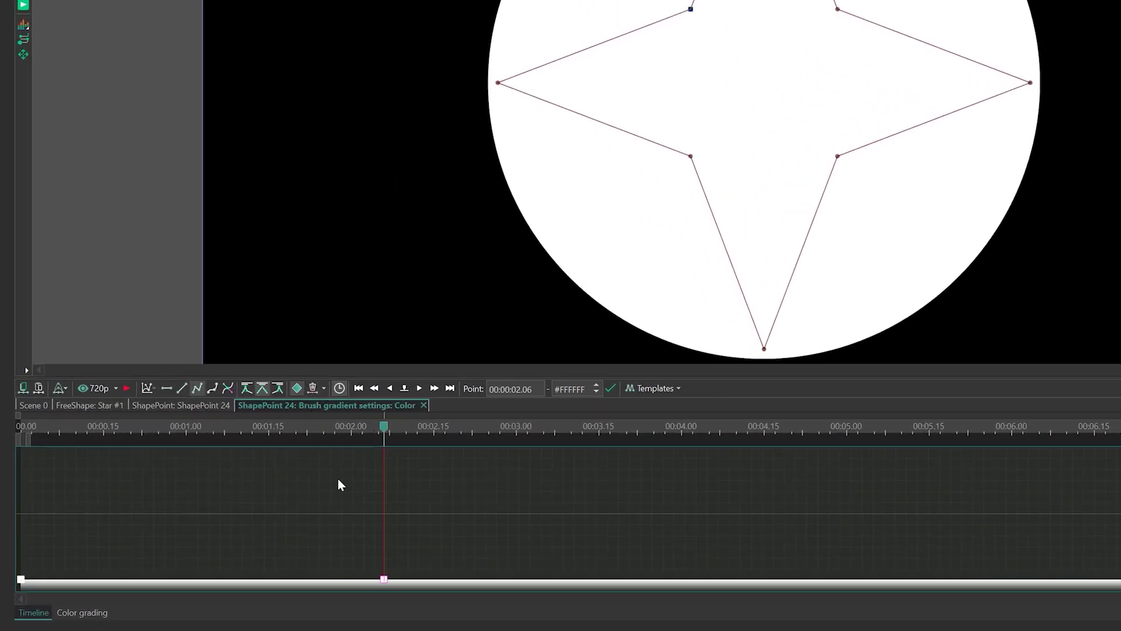
pyautogui.press('Delete')
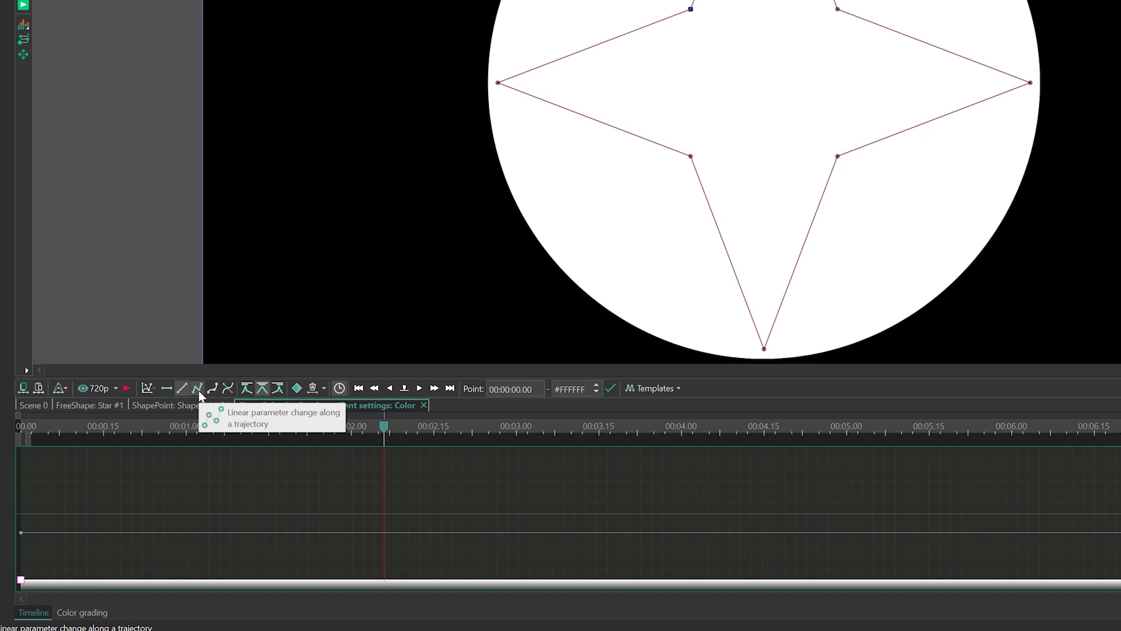
# Set a linear colour trajectory and make the first gradient keyframe pink.
pyautogui.click(199, 393)
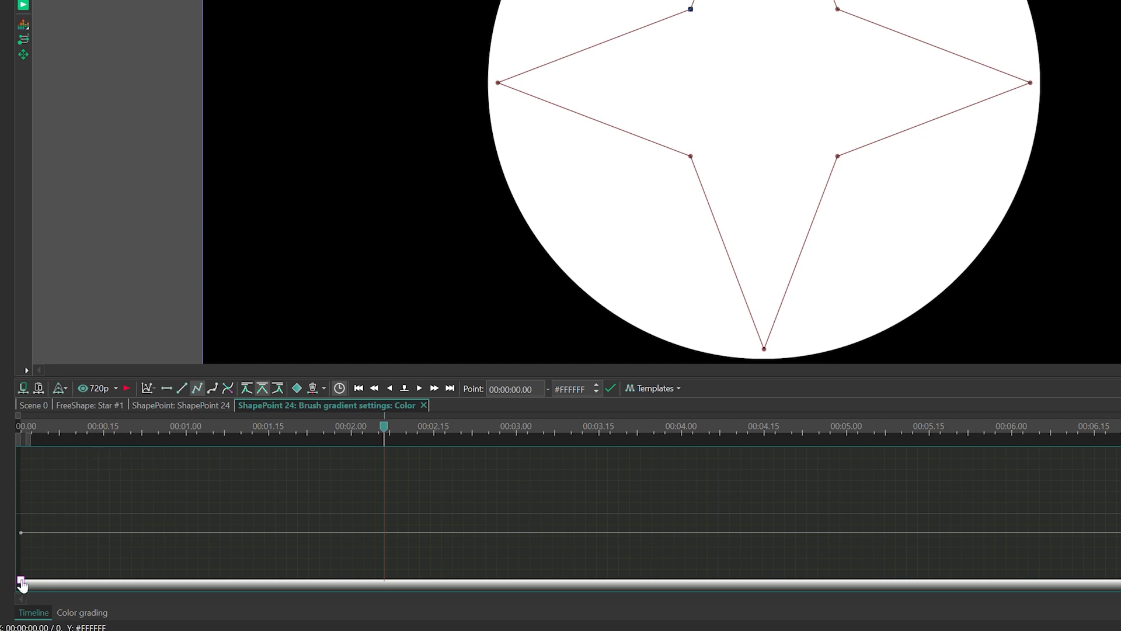
pyautogui.moveTo(21, 584)
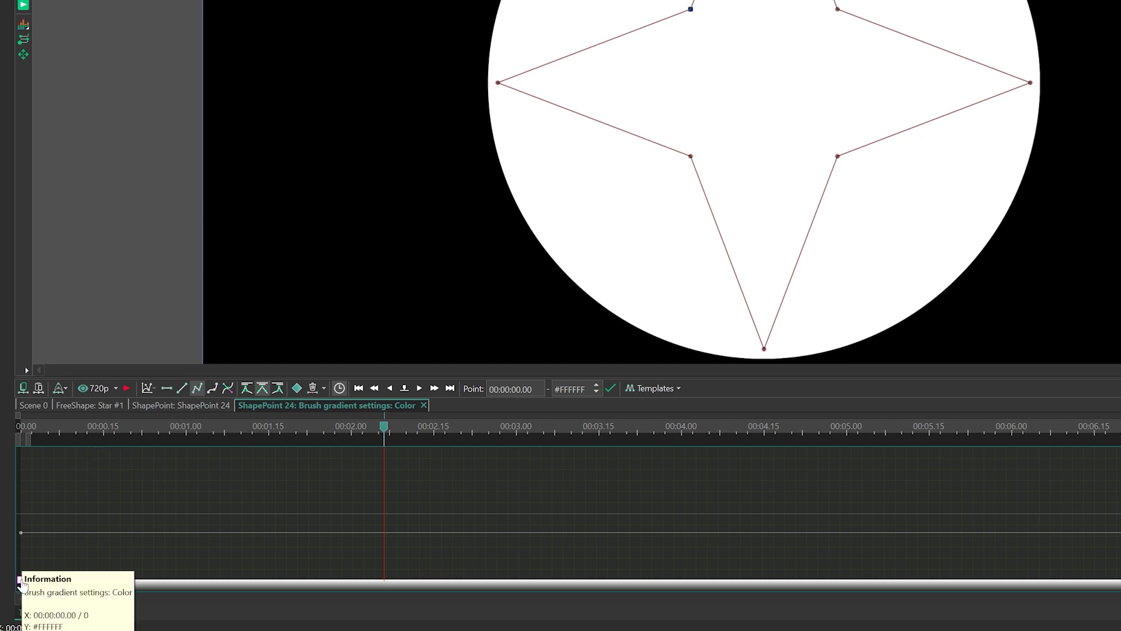
pyautogui.doubleClick(21, 581)
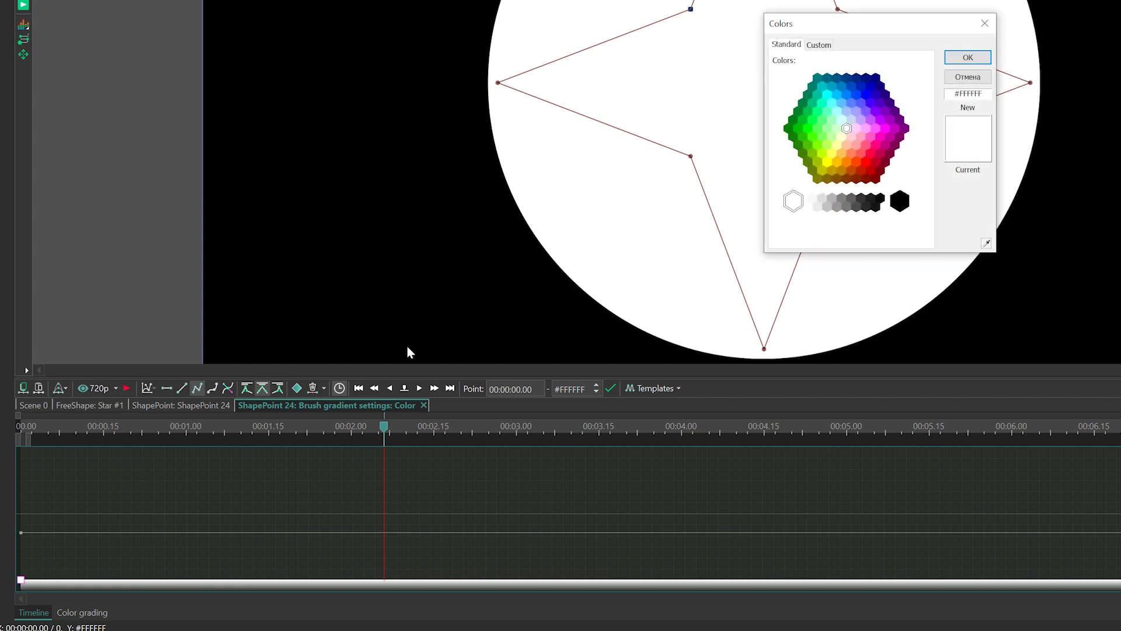
pyautogui.click(865, 146)
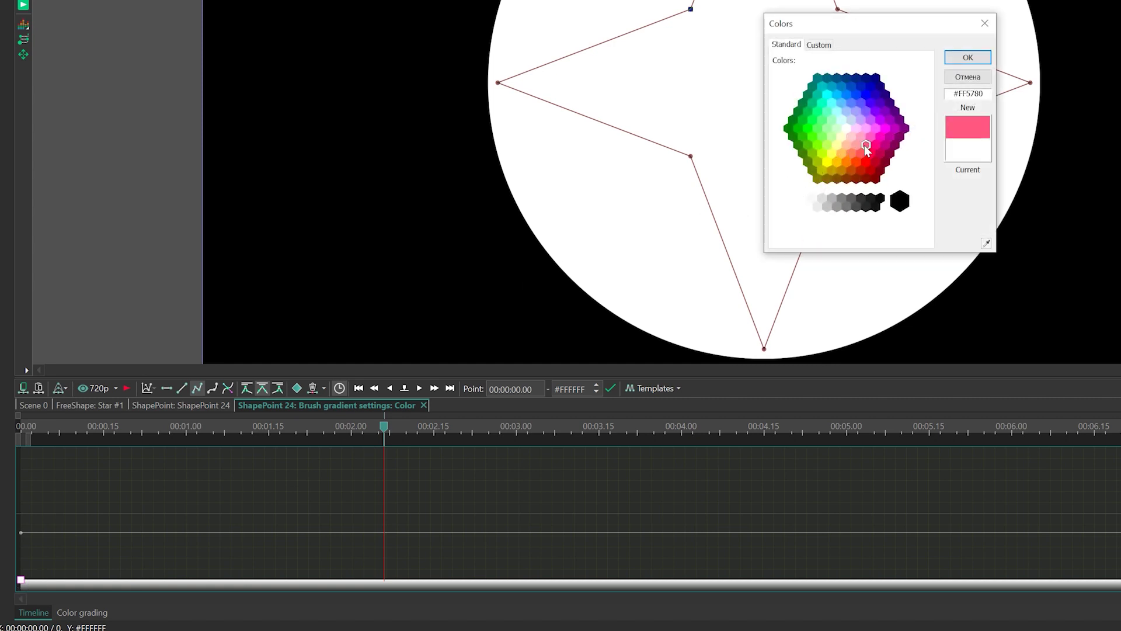
pyautogui.click(968, 58)
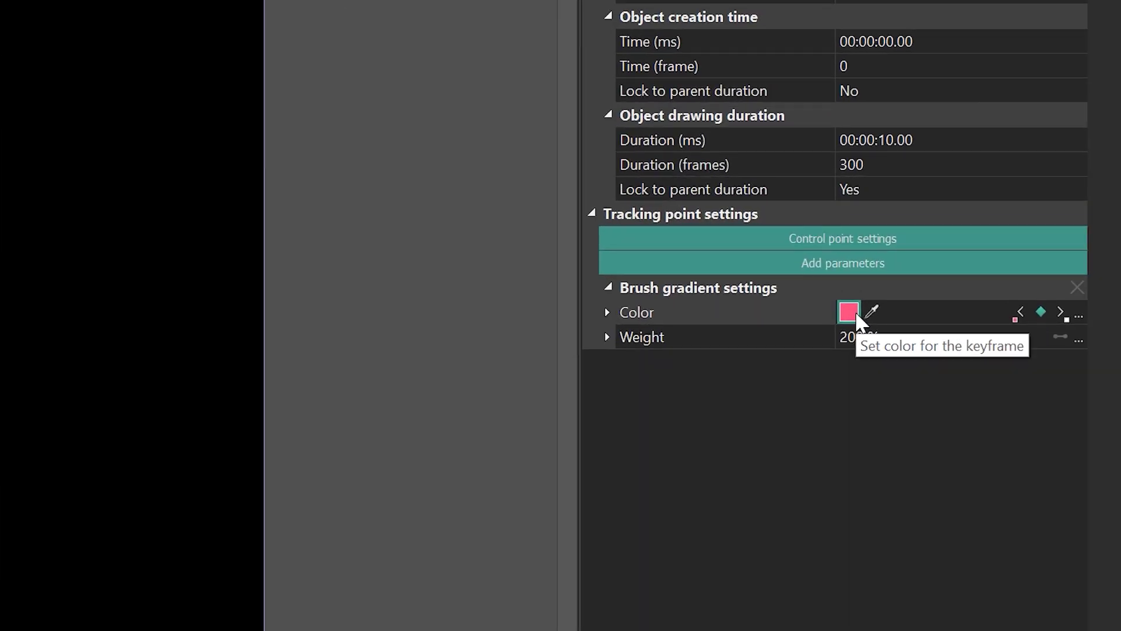
# Change the first keyframe to cyan, then sweep its hue to lime green #A2FE01.
pyautogui.click(856, 319)
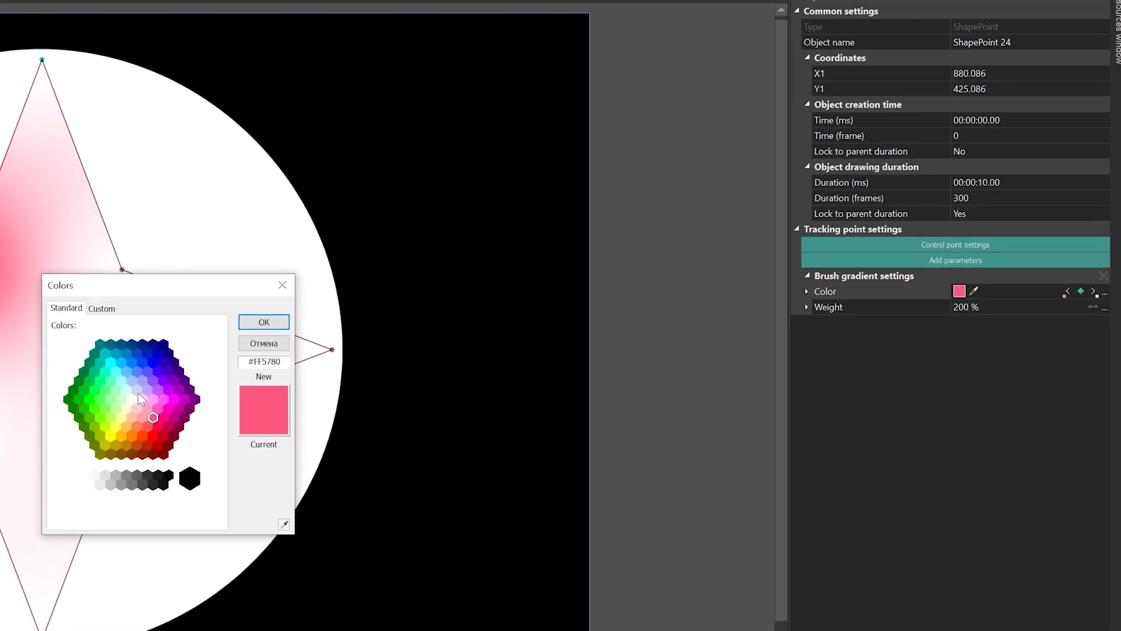
pyautogui.click(137, 391)
pyautogui.click(124, 366)
pyautogui.click(261, 322)
pyautogui.moveTo(27, 467); pyautogui.dragTo(29, 533)
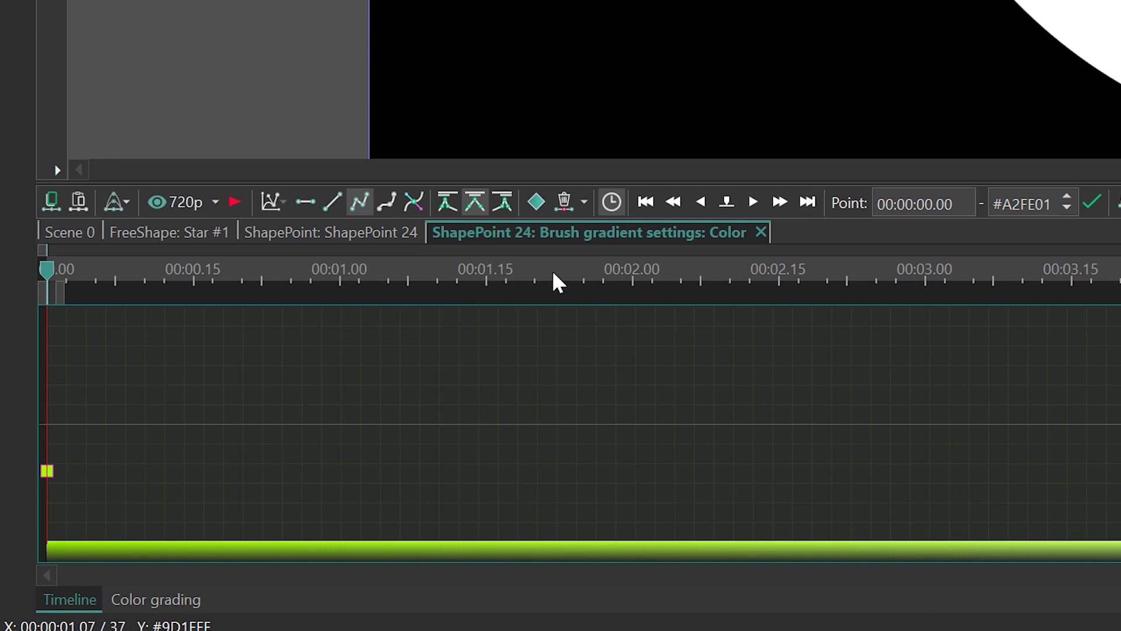
# Add a blue gradient colour keyframe at about 1.2 seconds, nudged slightly earlier.
pyautogui.click(552, 272)
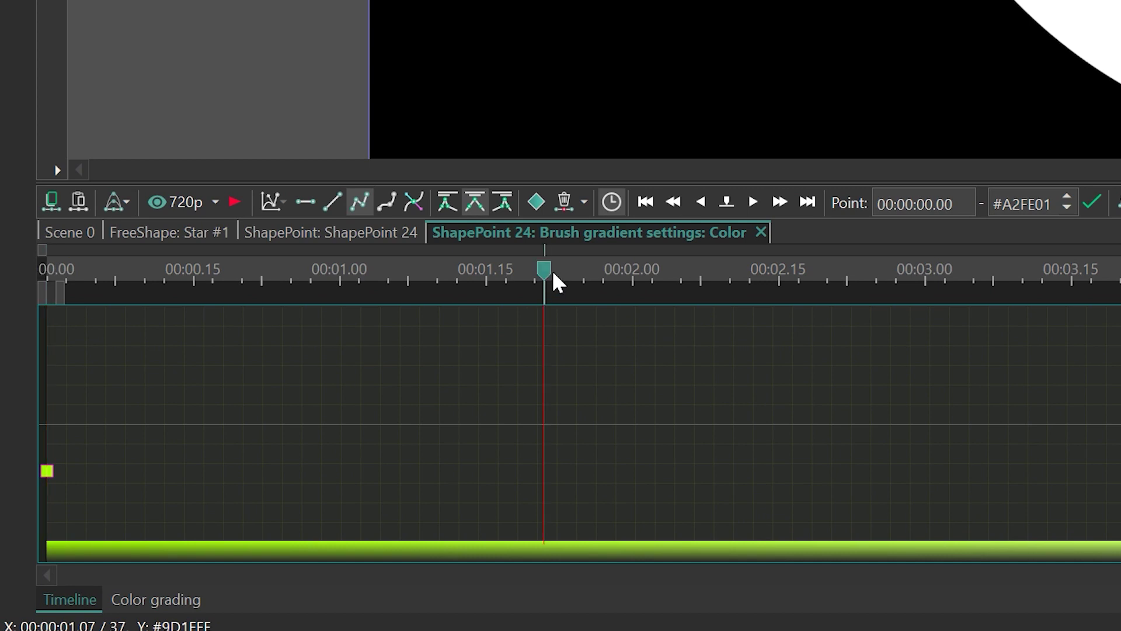
pyautogui.click(535, 202)
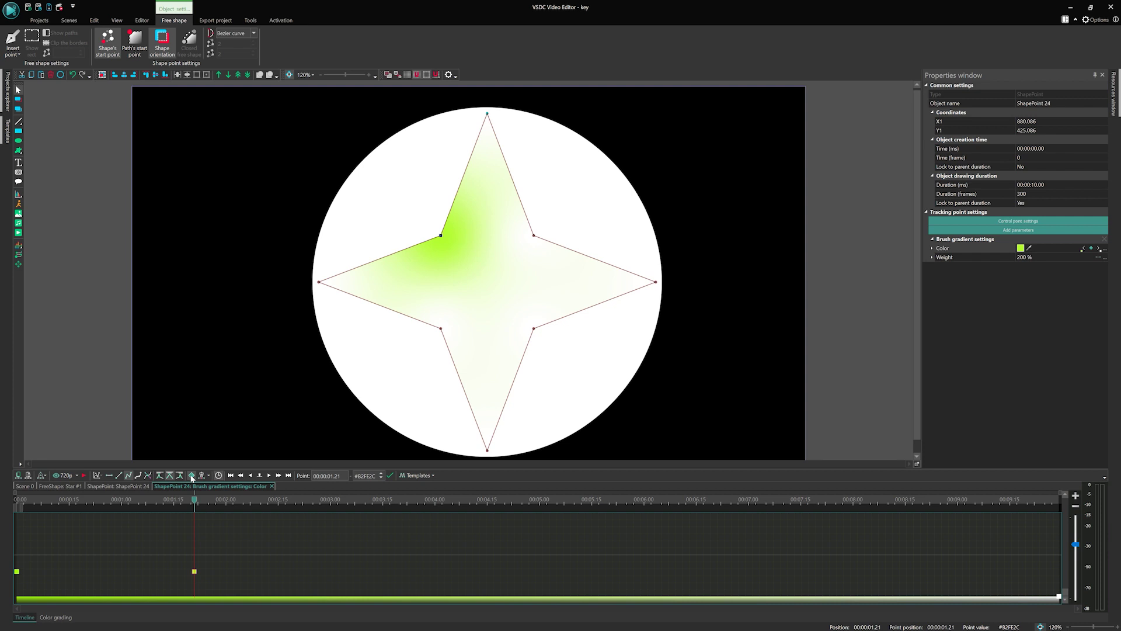
pyautogui.click(192, 476)
pyautogui.click(546, 290)
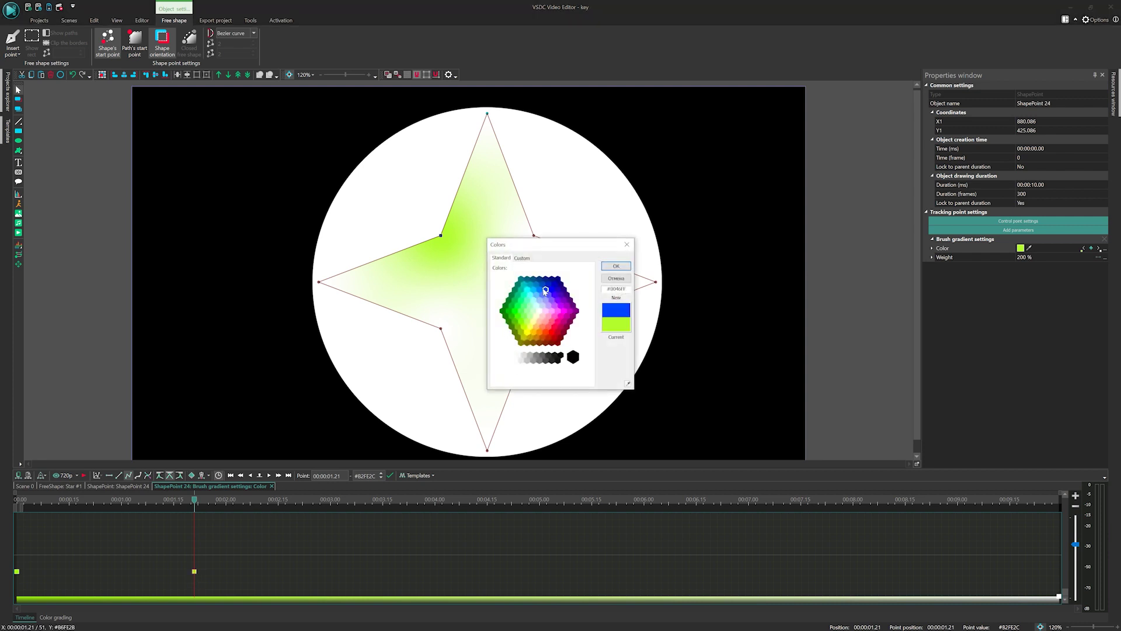
pyautogui.click(616, 266)
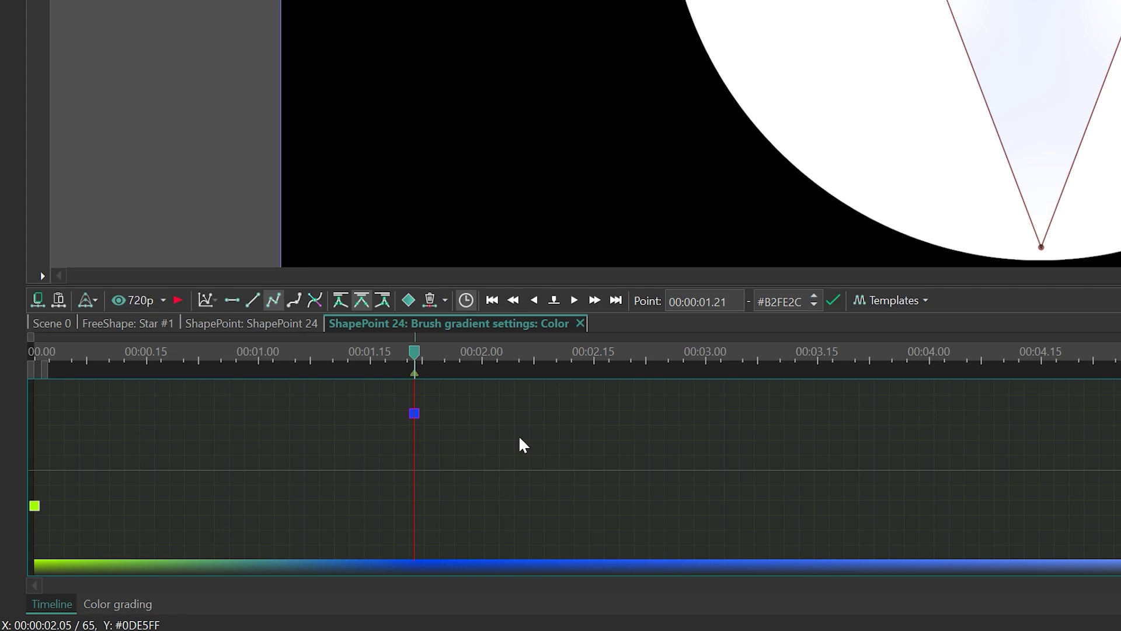
pyautogui.moveTo(413, 415)
pyautogui.mouseDown()
pyautogui.moveTo(376, 416)
pyautogui.moveTo(416, 418)
pyautogui.mouseUp()
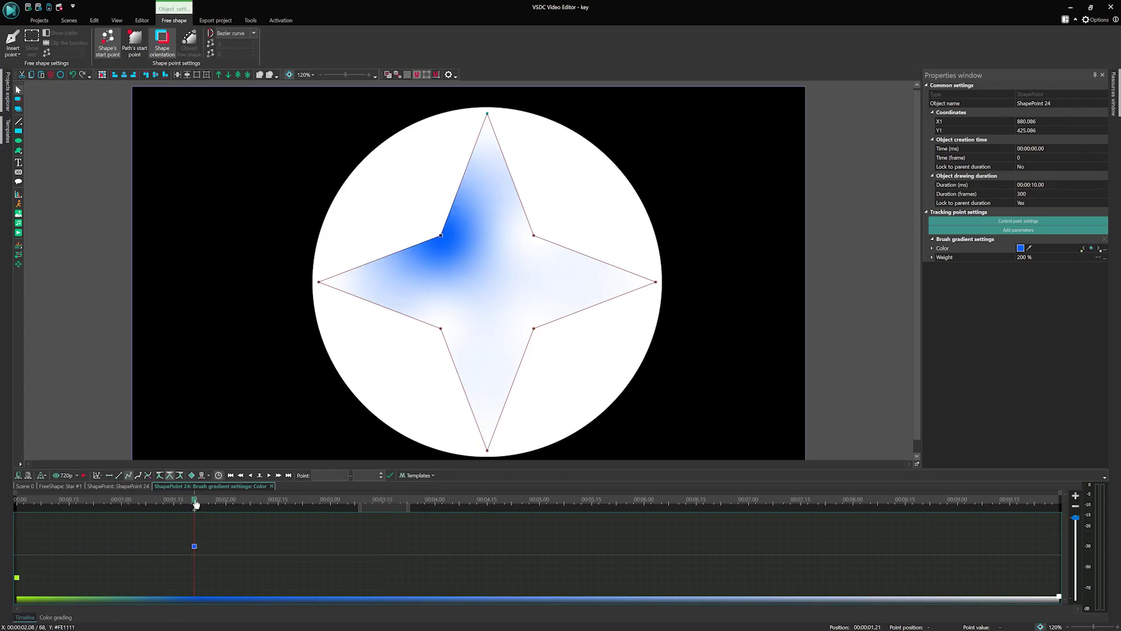
# Add pink at 4.21, lilac at 7.08 and purple #AE01FE at the final keyframe.
pyautogui.click(865, 352)
pyautogui.moveTo(405, 501); pyautogui.dragTo(508, 501)
pyautogui.doubleClick(508, 546)
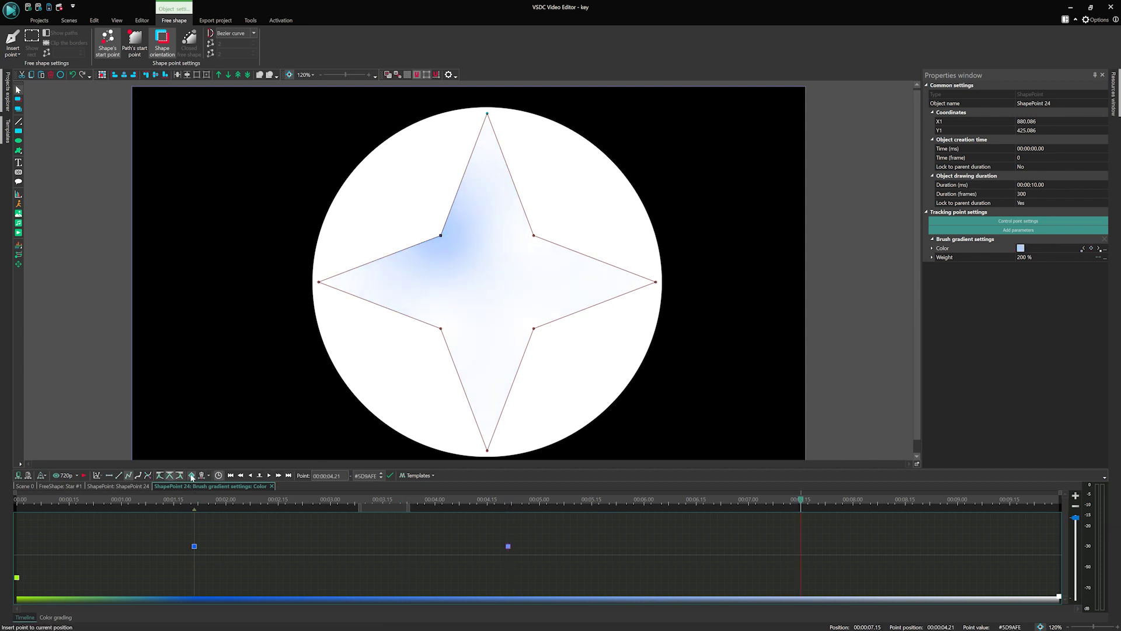
pyautogui.moveTo(508, 546); pyautogui.dragTo(508, 524)
pyautogui.click(777, 501)
pyautogui.doubleClick(778, 524)
pyautogui.moveTo(776, 524); pyautogui.dragTo(776, 547)
pyautogui.doubleClick(1059, 597)
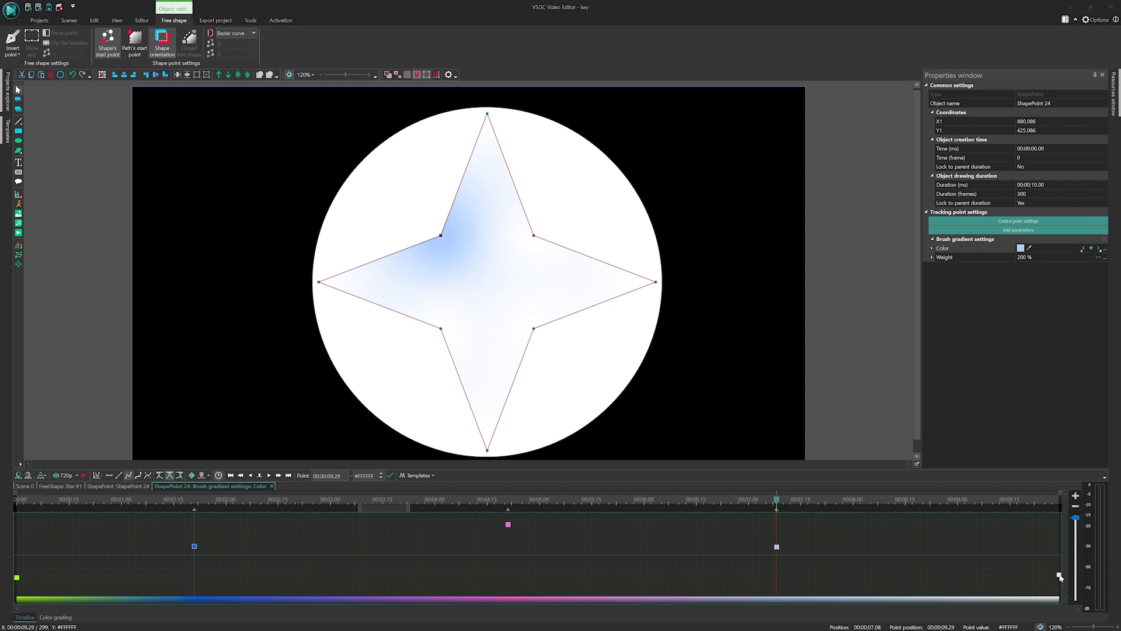
pyautogui.click(616, 266)
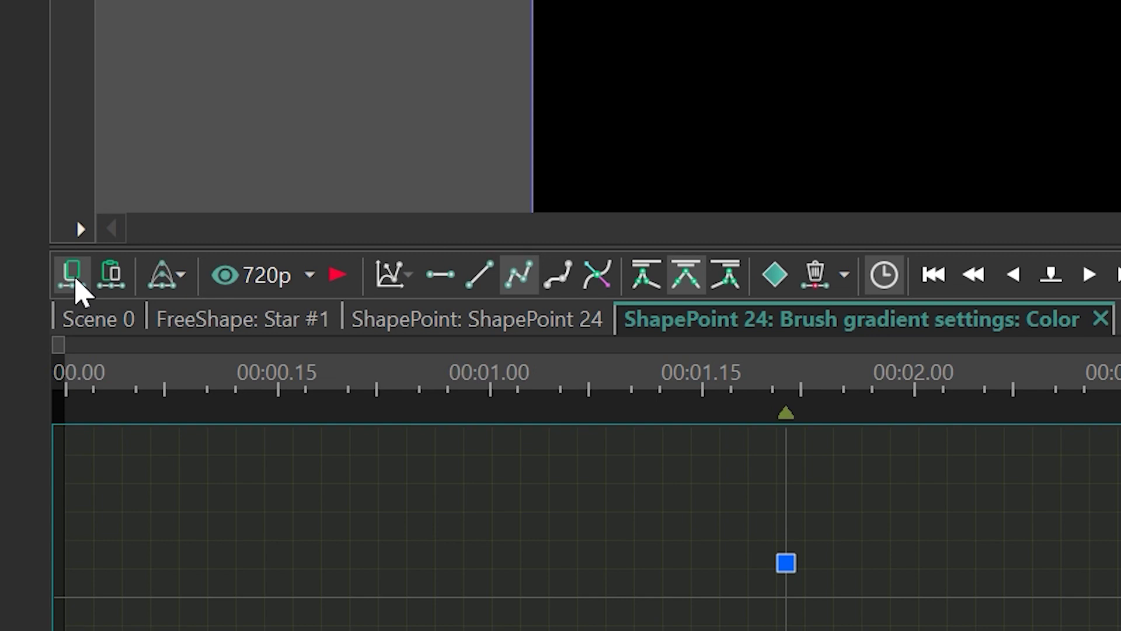
# Paste ShapePoint 24's gradient colour keyframes into ShapePoint 23's Brush gradient Color.
pyautogui.click(228, 319)
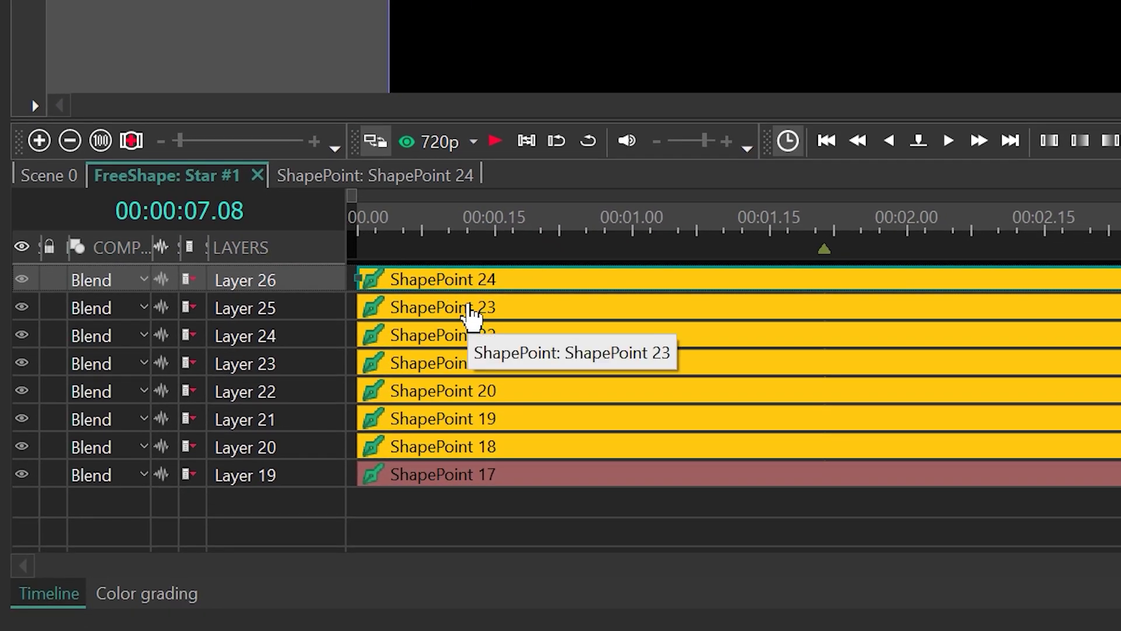
pyautogui.click(471, 316)
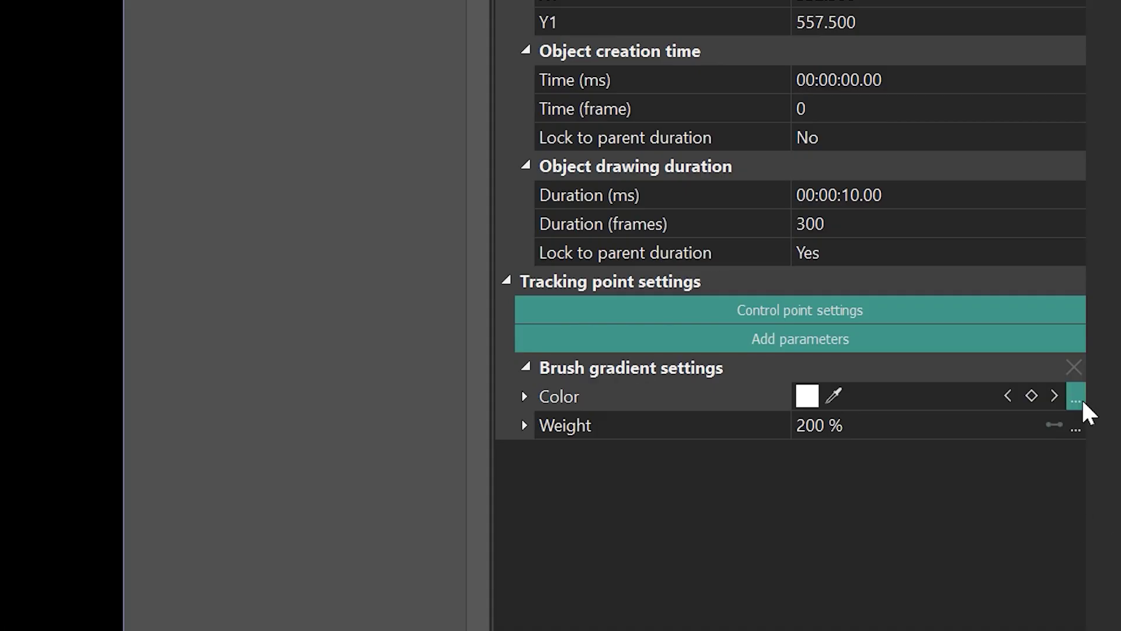
pyautogui.click(1077, 399)
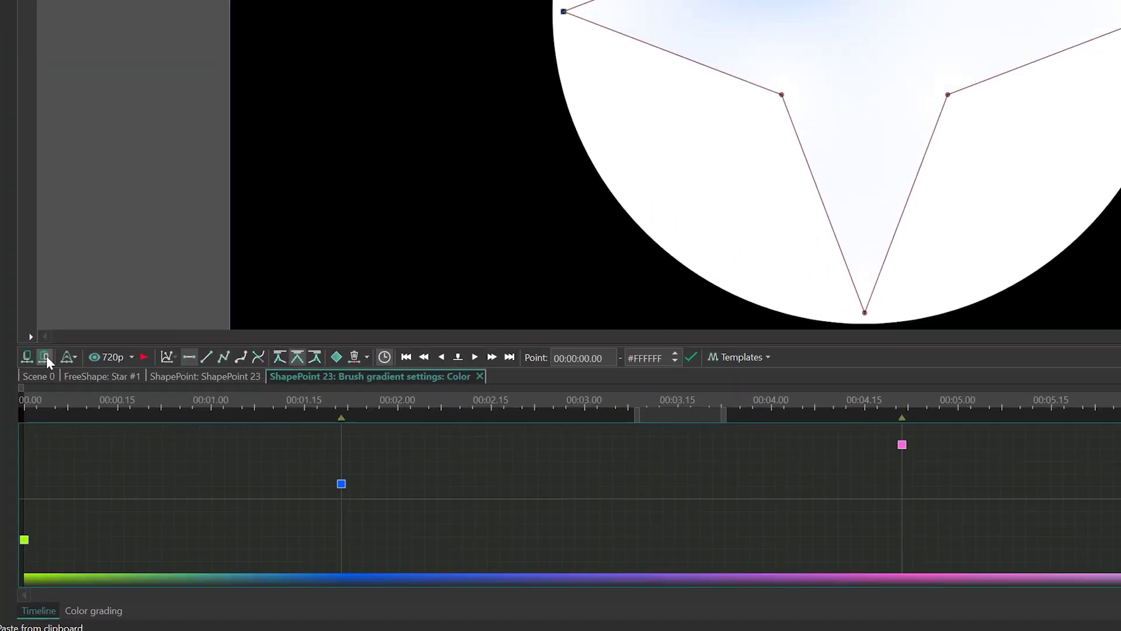
pyautogui.click(46, 358)
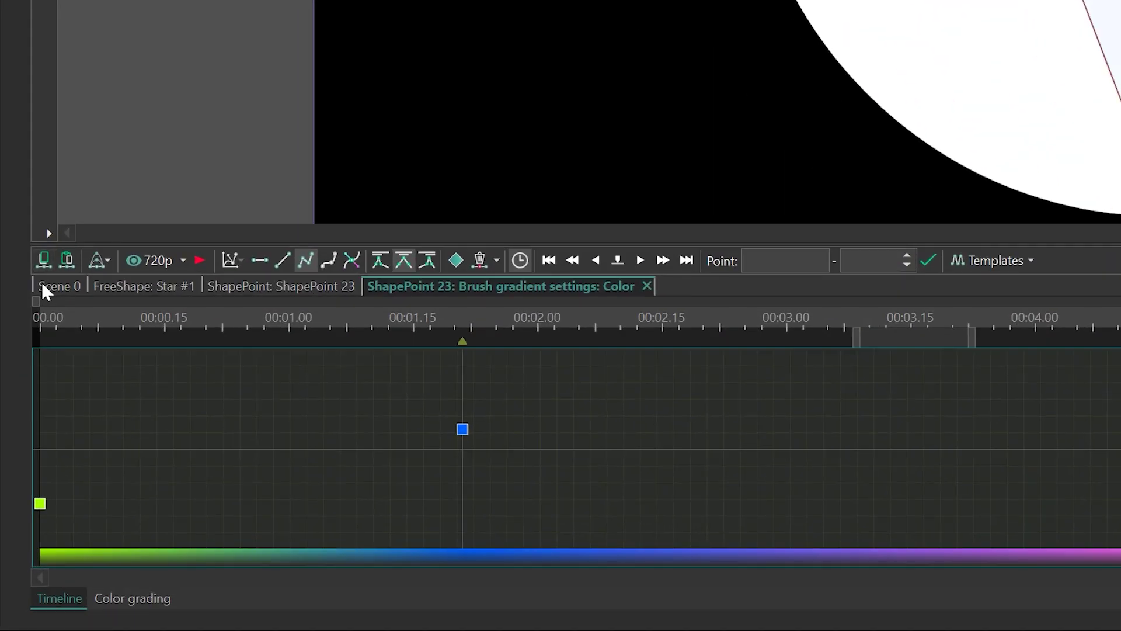
# Open Star #1's points and select all eight ShapePoint clips.
pyautogui.click(21, 487)
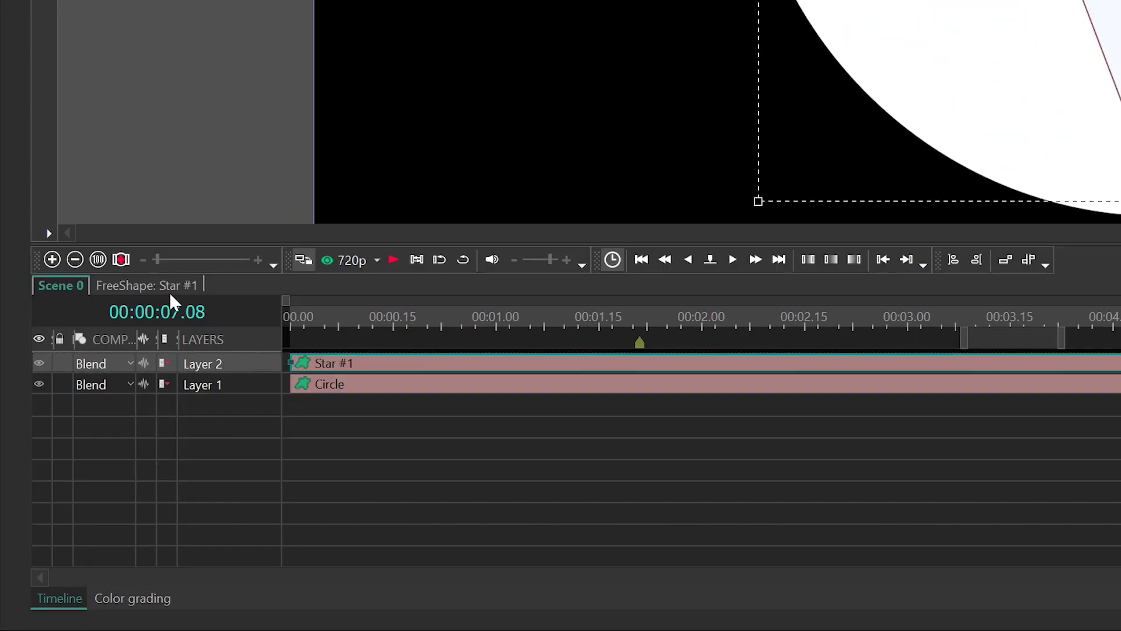
pyautogui.click(71, 487)
pyautogui.doubleClick(555, 471)
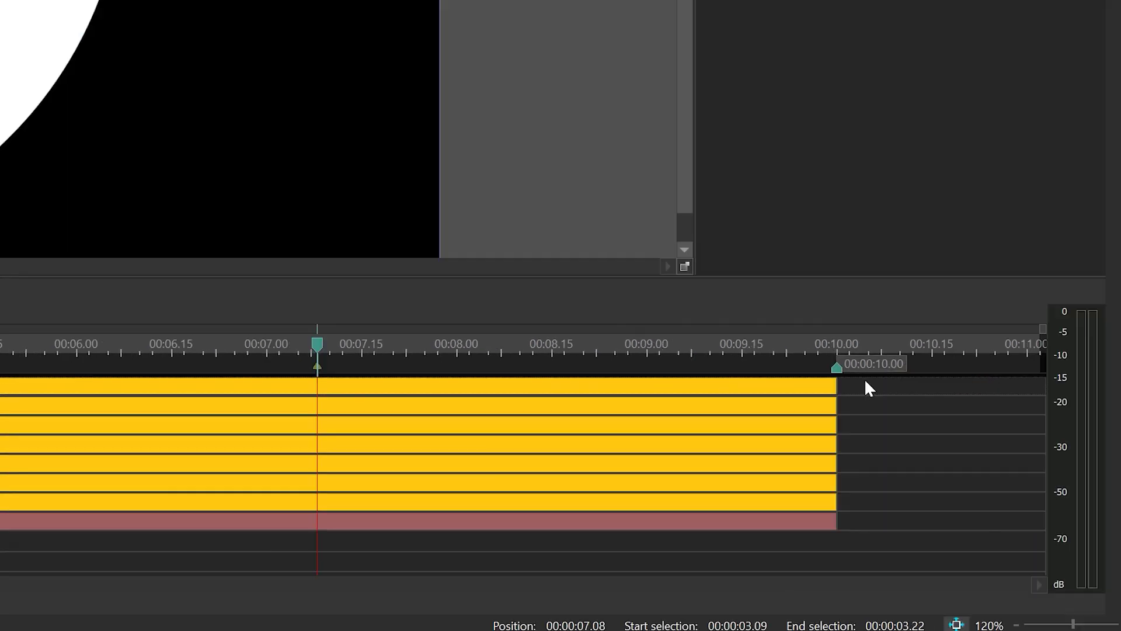
pyautogui.moveTo(749, 393); pyautogui.dragTo(636, 584)
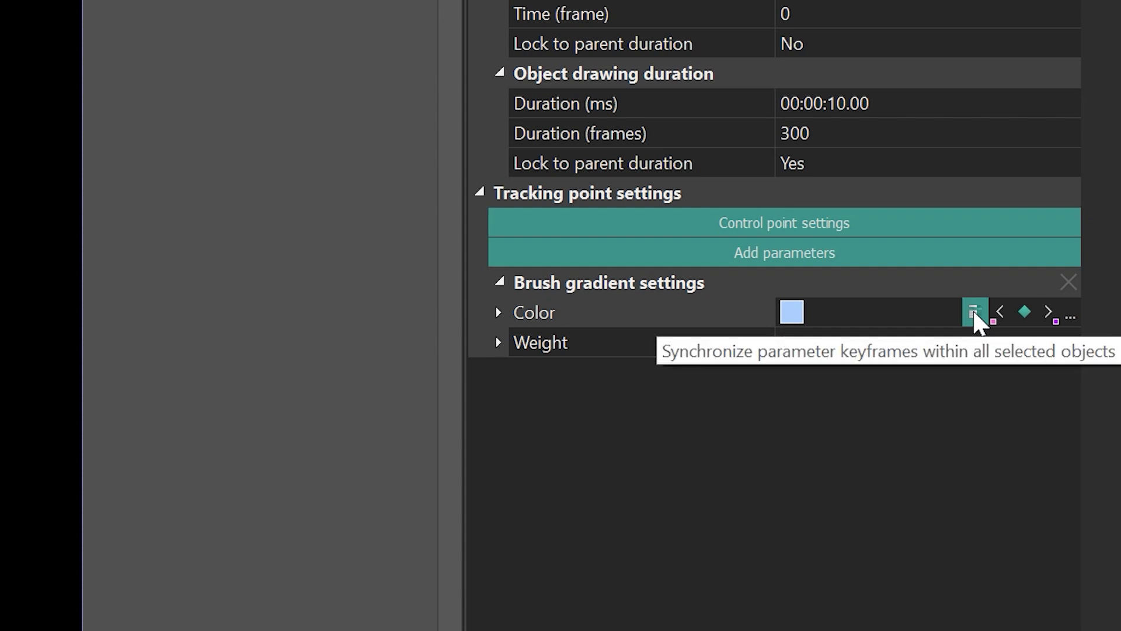
# Synchronize the eight points' Color keyframes with ShapePoint 23.
pyautogui.click(975, 314)
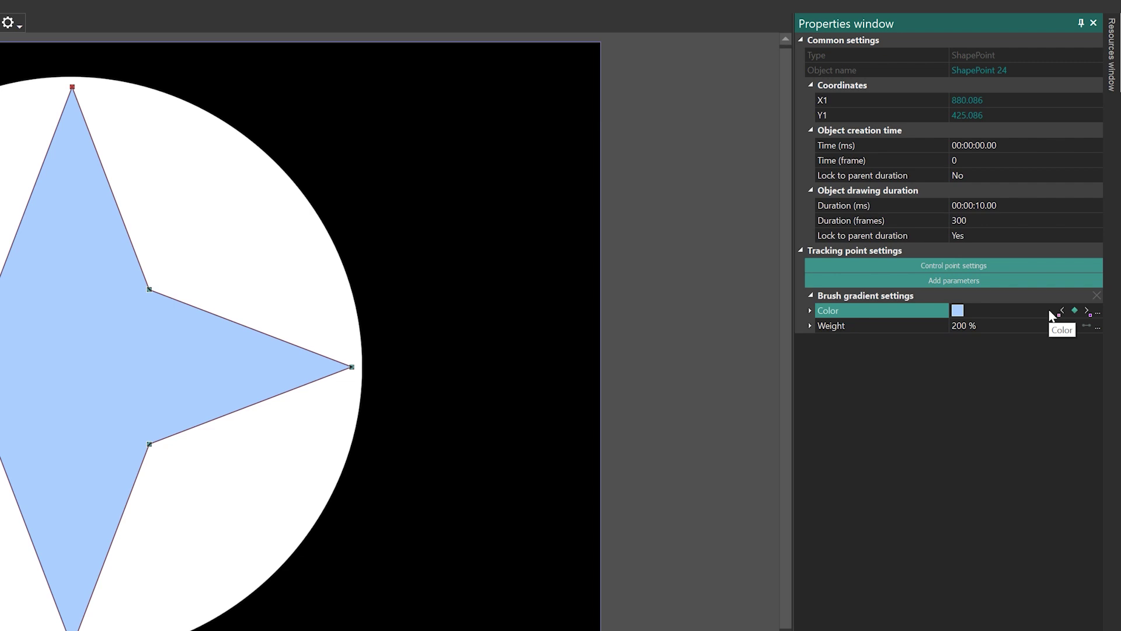
pyautogui.click(1050, 314)
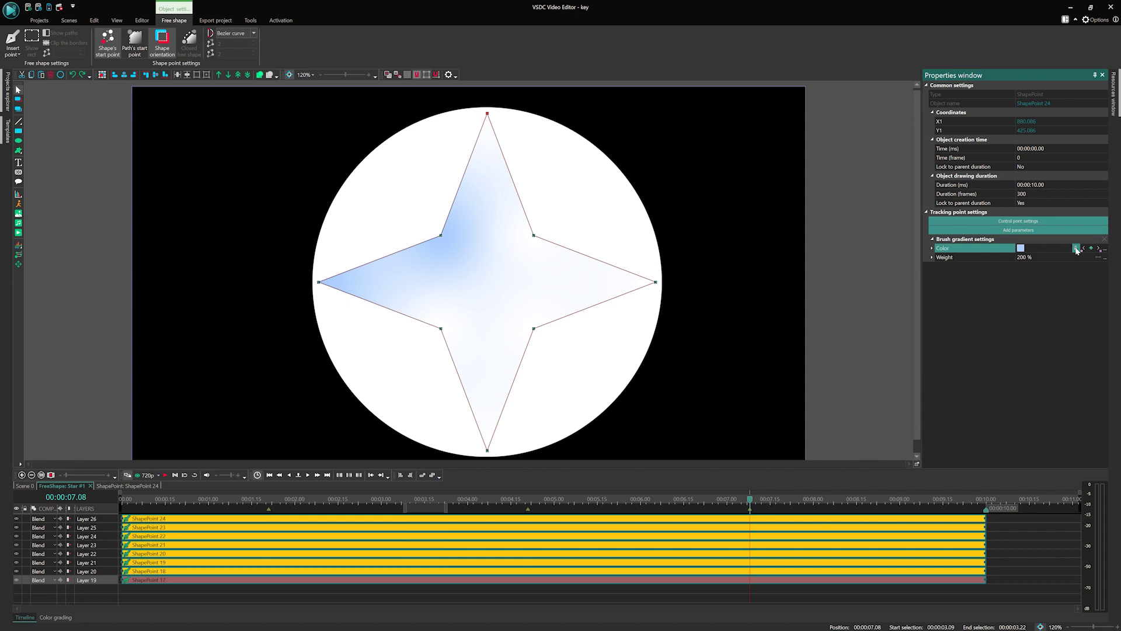
pyautogui.click(1076, 248)
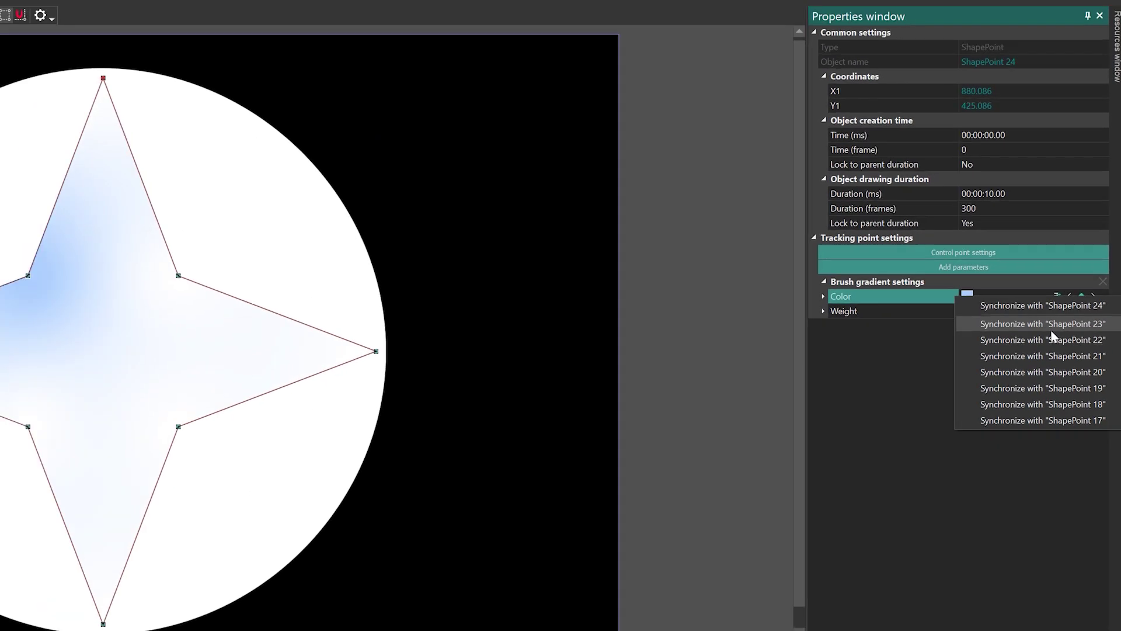
pyautogui.click(1052, 331)
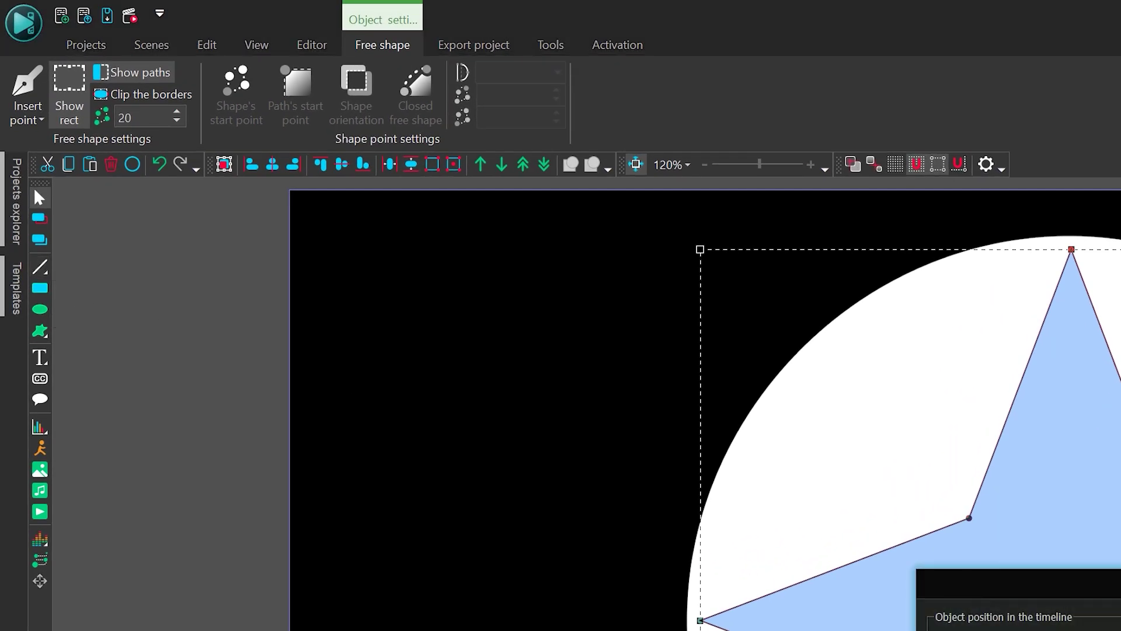
# Add a curve line, then select the star's point clips and apply an action from their context menu.
pyautogui.click(633, 546)
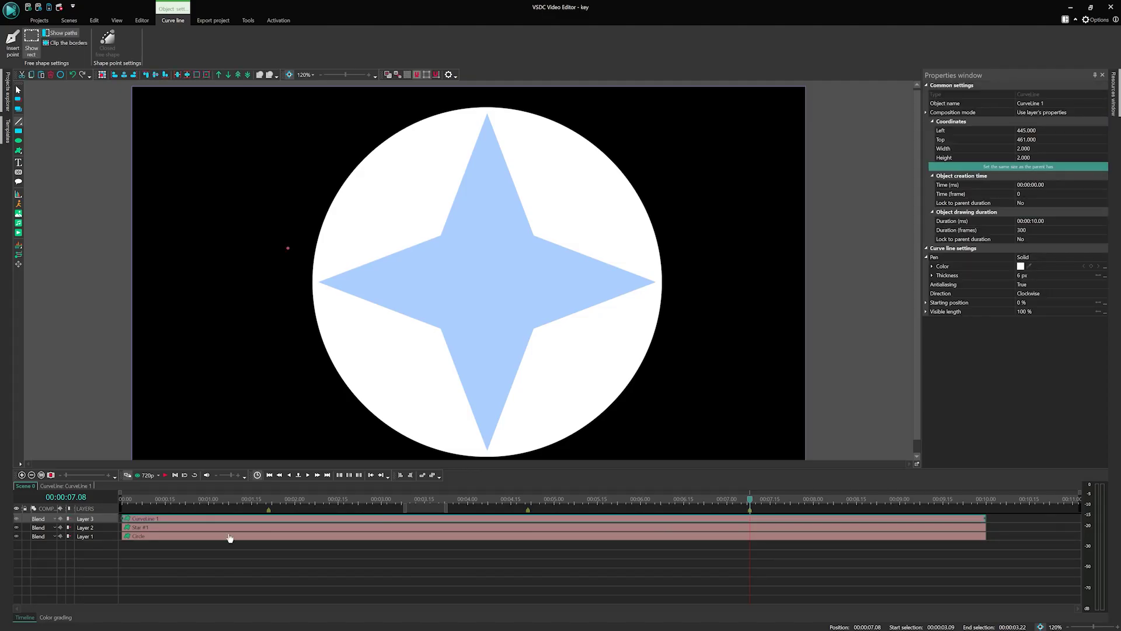
pyautogui.doubleClick(169, 528)
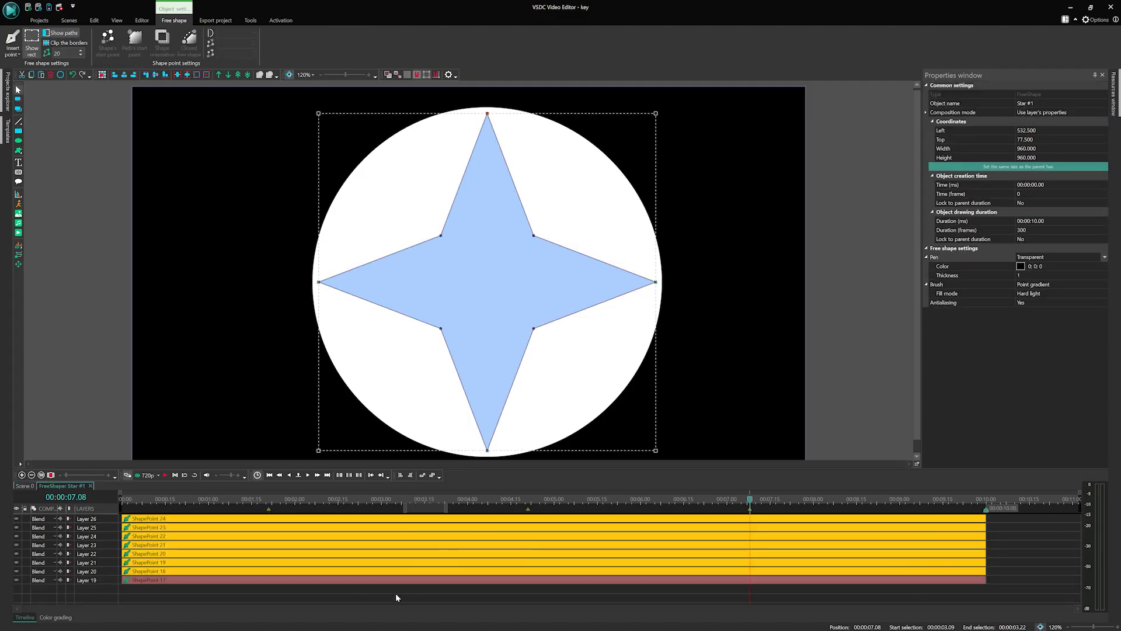
pyautogui.moveTo(395, 594); pyautogui.dragTo(284, 514)
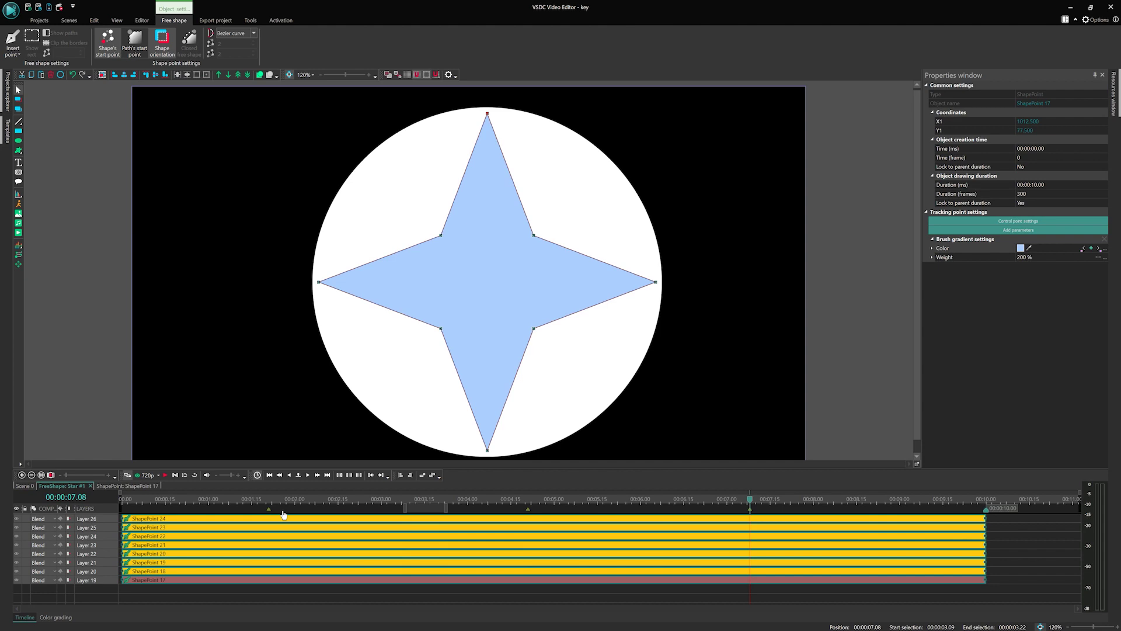
pyautogui.rightClick(297, 545)
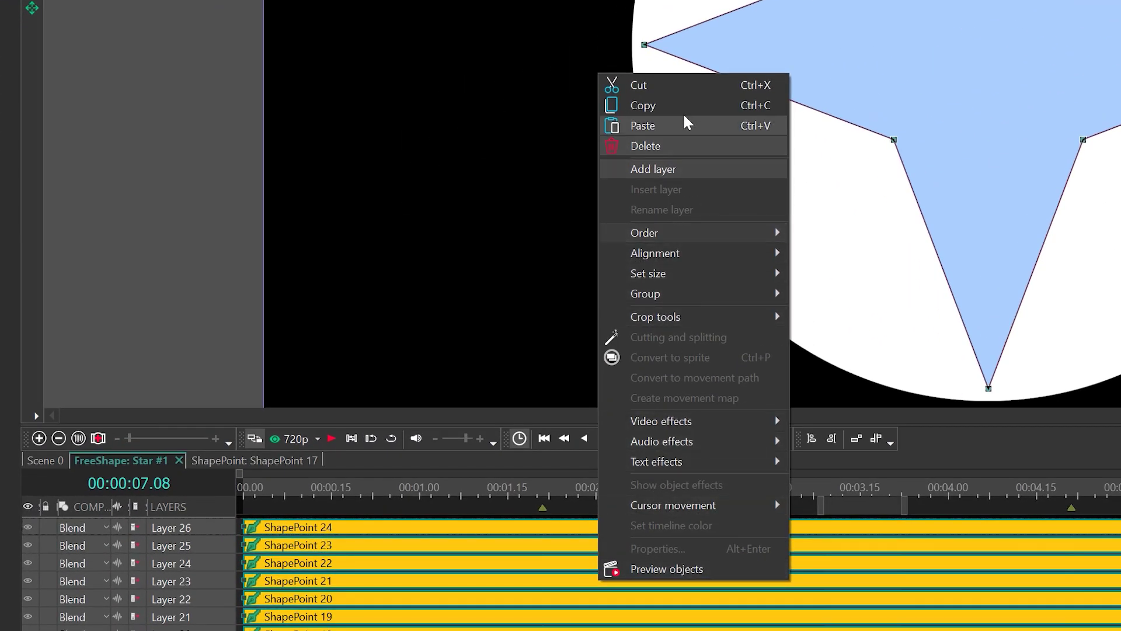
pyautogui.click(683, 124)
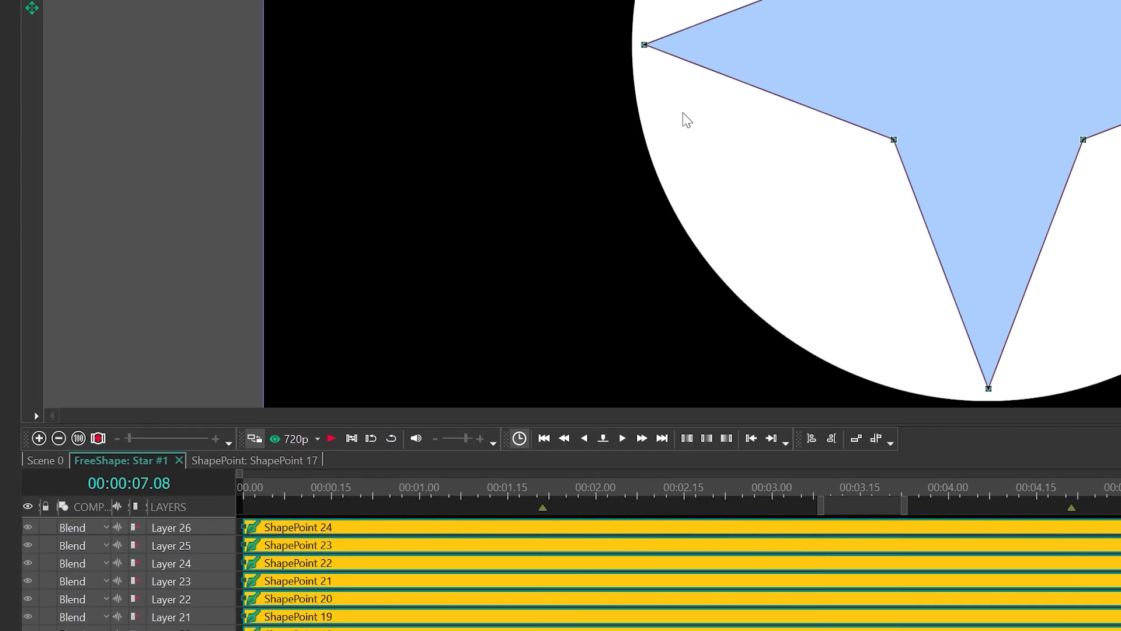
# Inside the curve line, cut the ShapePoint 1 layer and paste it back into the empty timeline.
pyautogui.click(61, 460)
pyautogui.doubleClick(422, 528)
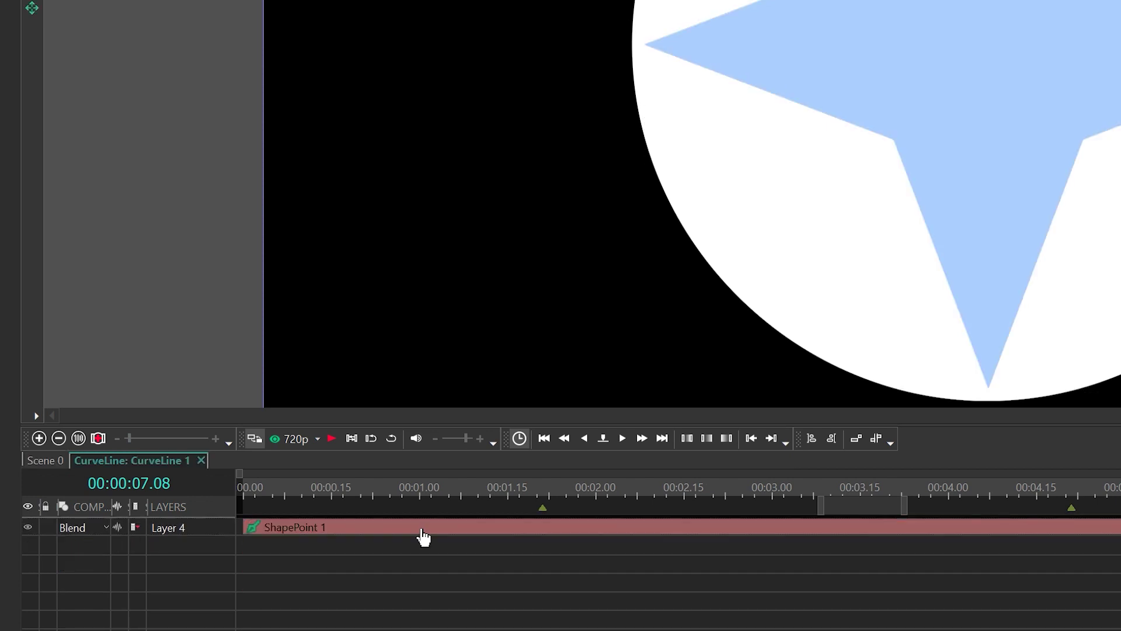
pyautogui.doubleClick(294, 528)
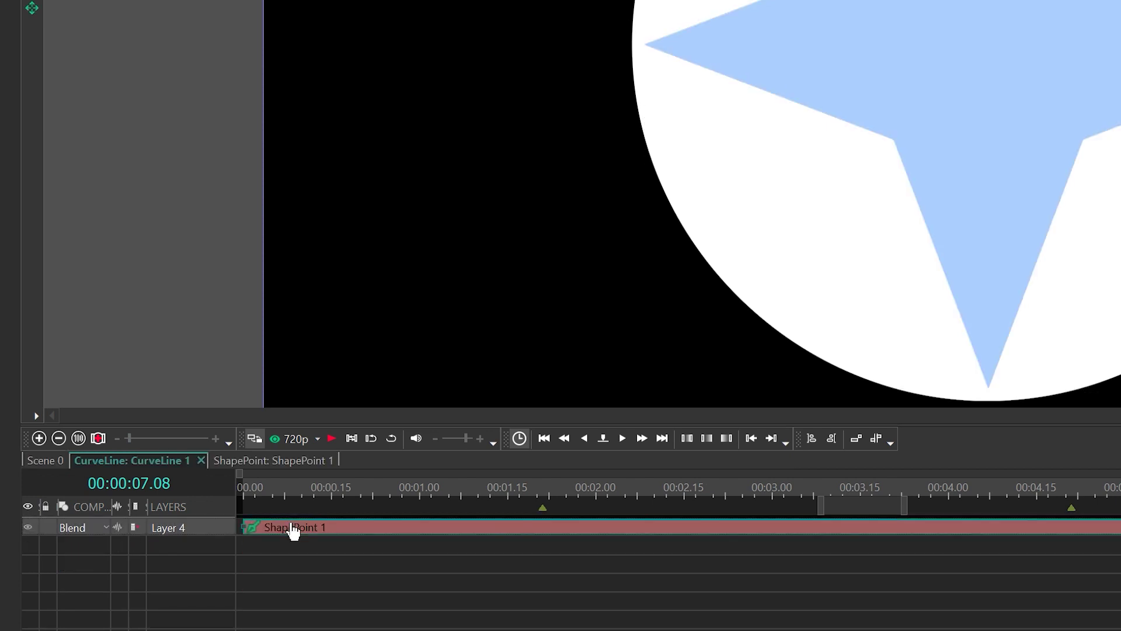
pyautogui.hotkey('ctrl', 'x')
pyautogui.rightClick(299, 527)
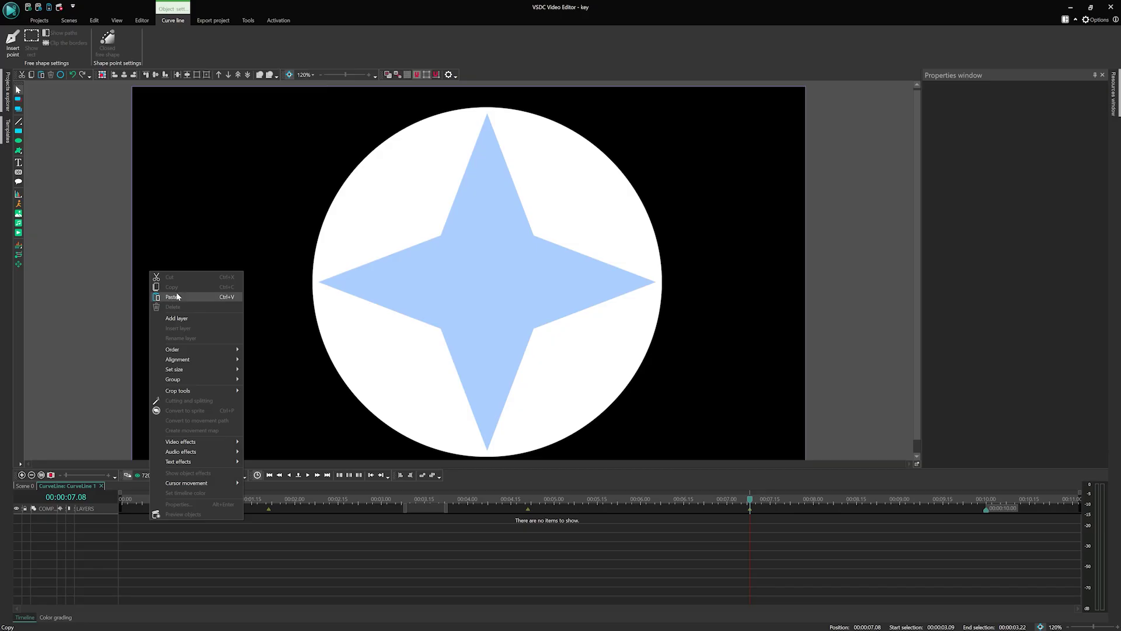
pyautogui.click(354, 75)
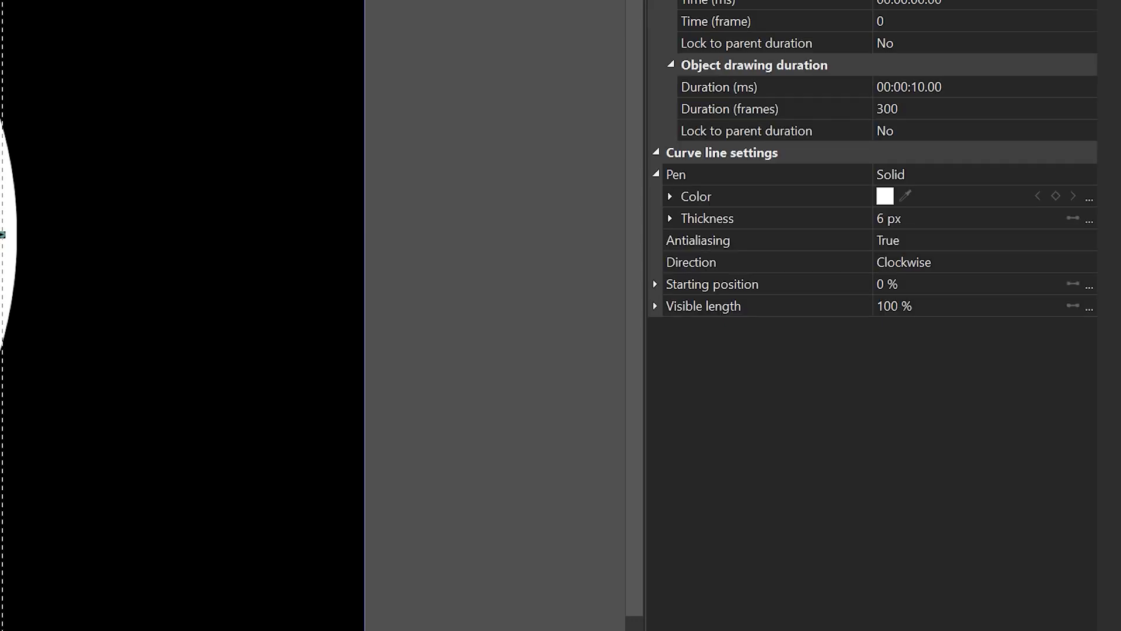
pyautogui.click(1087, 175)
# Set the outline pen to Gradient with start colour 255;0;66 and end colour 0;0;255.
pyautogui.click(1088, 174)
pyautogui.click(950, 219)
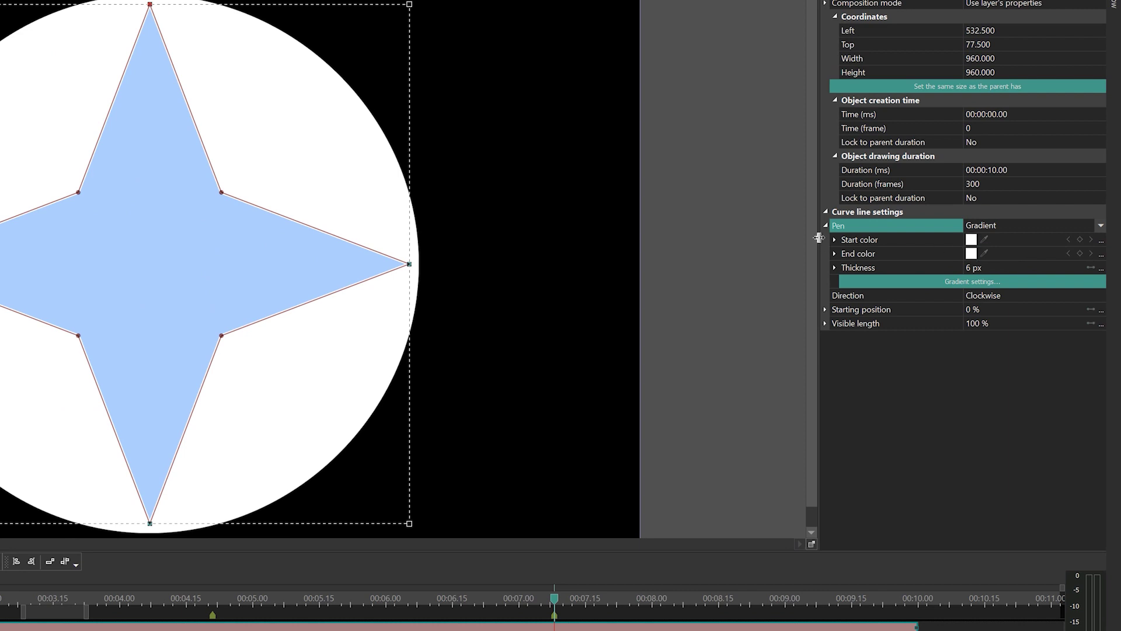
pyautogui.click(835, 240)
pyautogui.click(971, 253)
pyautogui.click(271, 330)
pyautogui.click(350, 241)
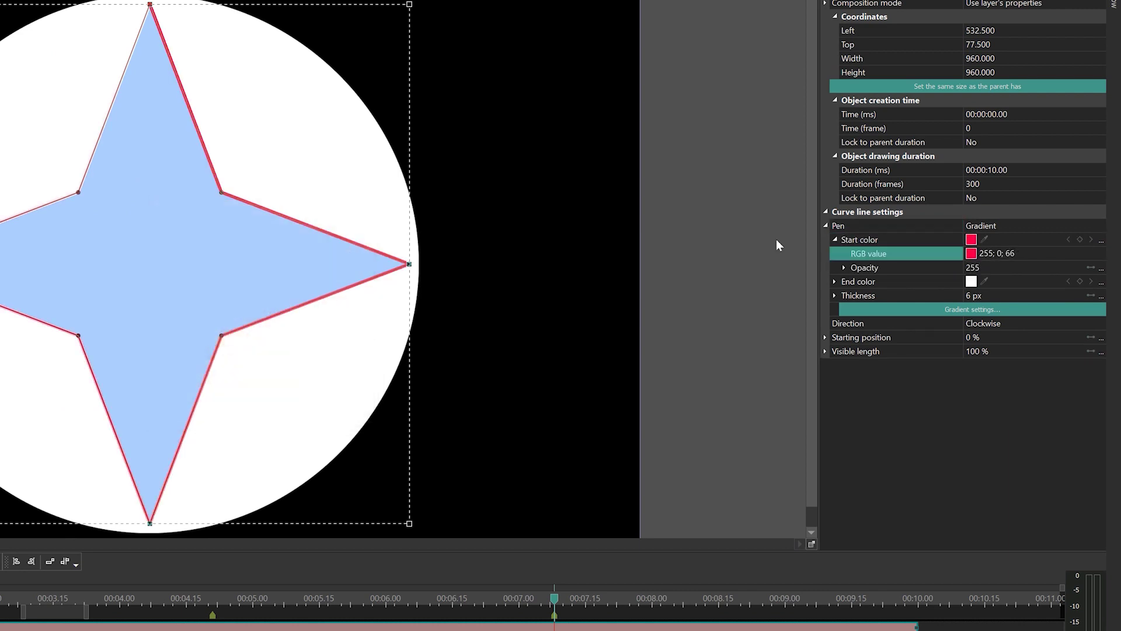
pyautogui.click(834, 281)
pyautogui.click(971, 295)
pyautogui.click(248, 282)
pyautogui.click(357, 240)
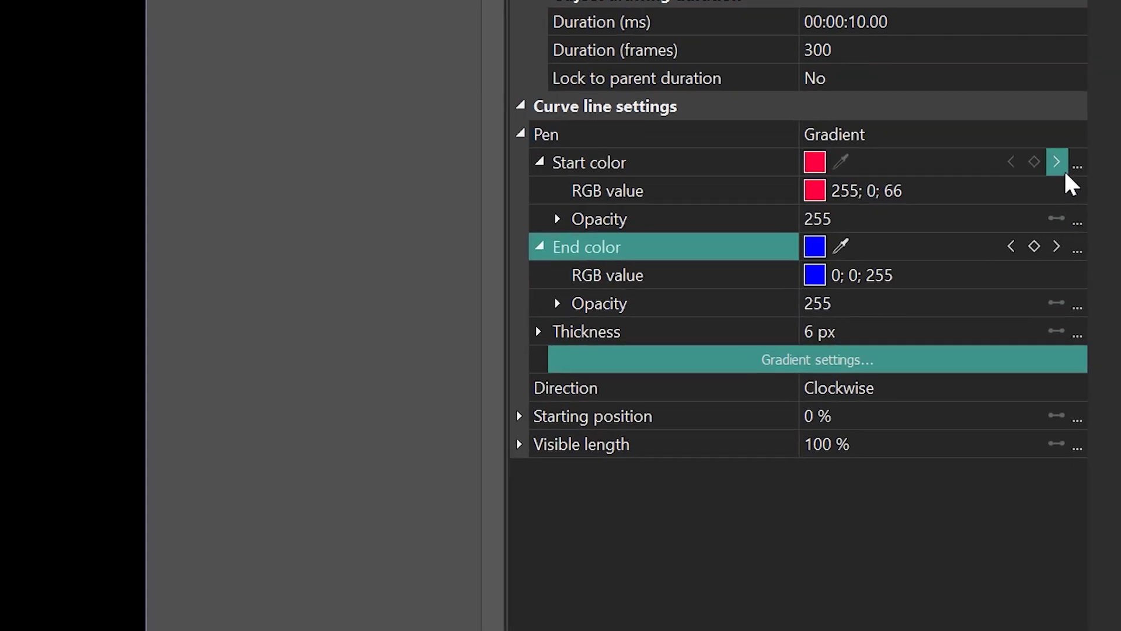
# Add start-colour keyframes at 1.21 and 7.08 s, shifting them to purple, teal and cyan.
pyautogui.click(1103, 268)
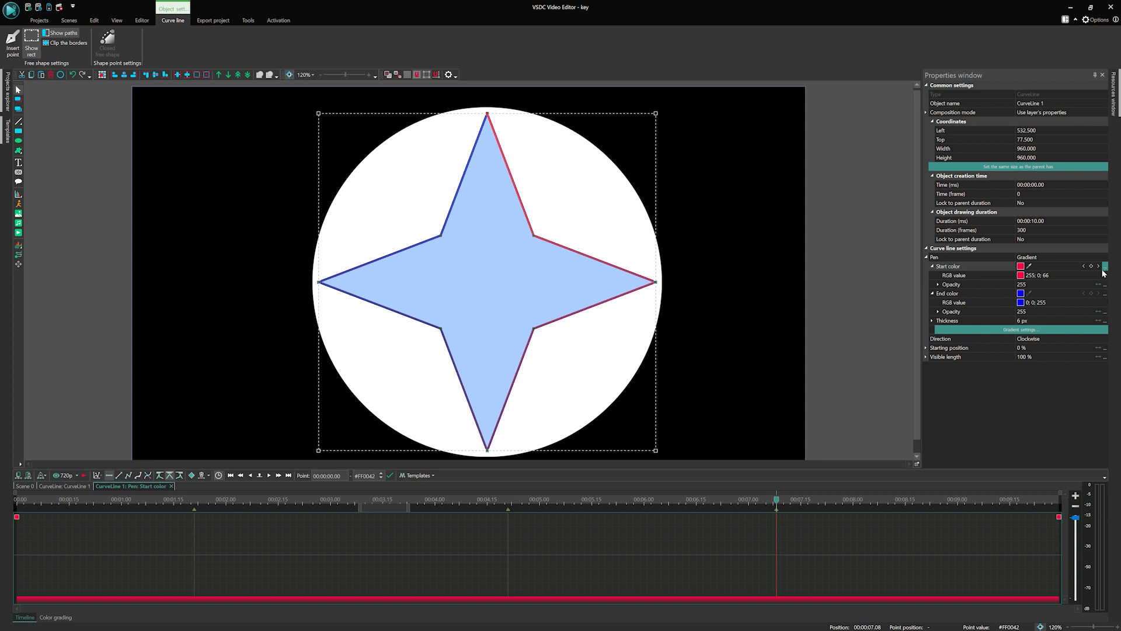
pyautogui.click(200, 503)
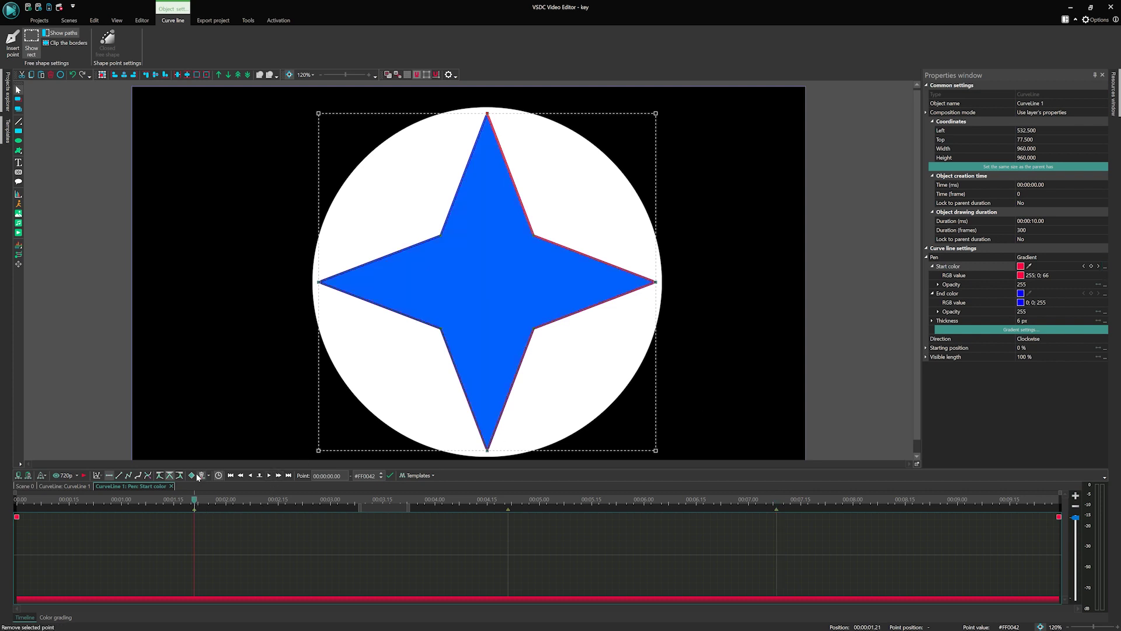
pyautogui.click(194, 518)
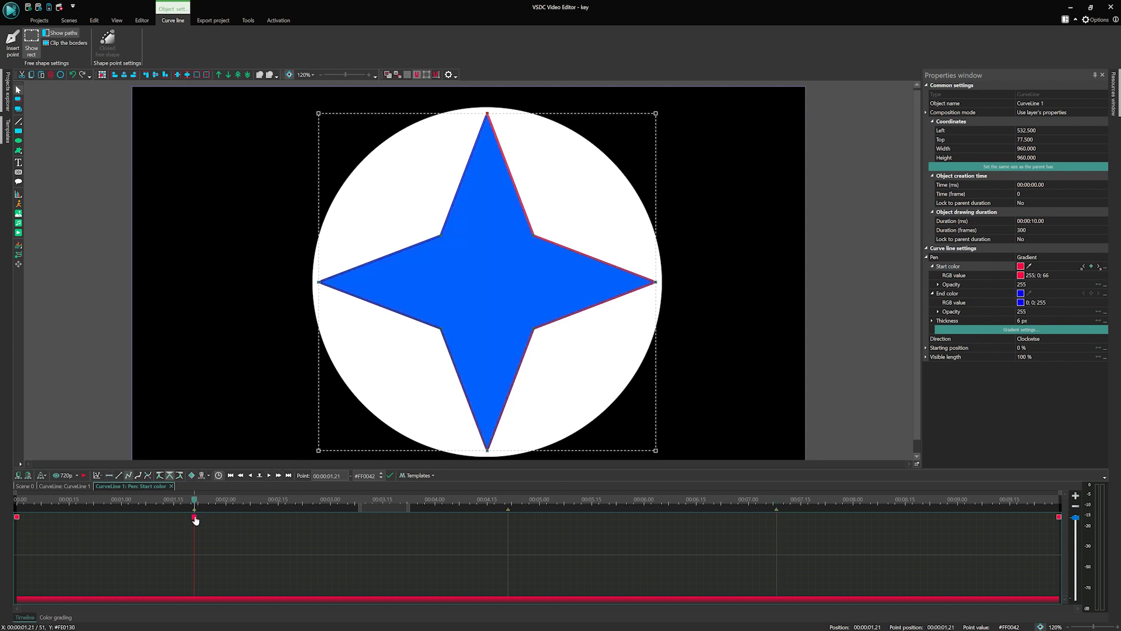
pyautogui.moveTo(195, 518); pyautogui.dragTo(195, 535)
pyautogui.click(510, 503)
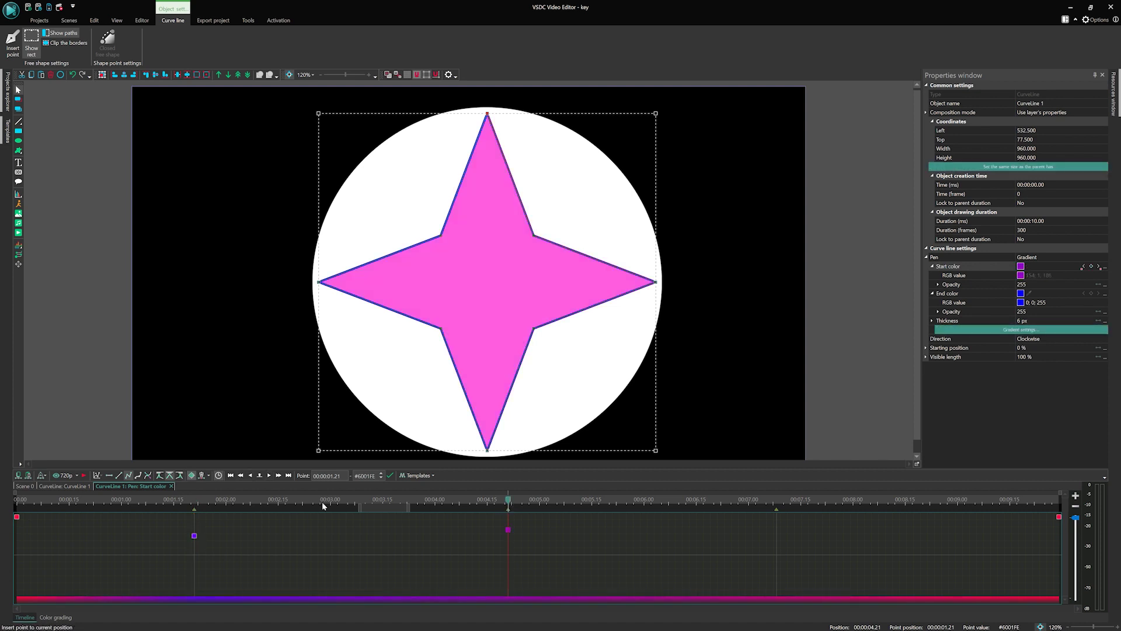
pyautogui.moveTo(508, 529); pyautogui.dragTo(508, 559)
pyautogui.click(776, 502)
pyautogui.click(776, 516)
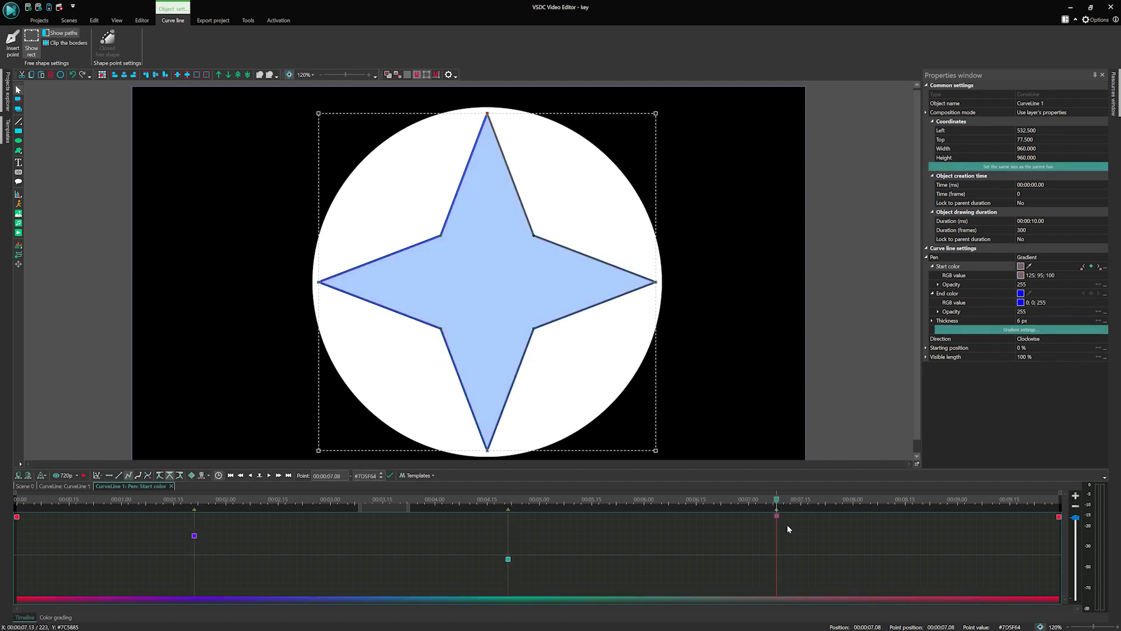
pyautogui.moveTo(1059, 516); pyautogui.dragTo(1059, 555)
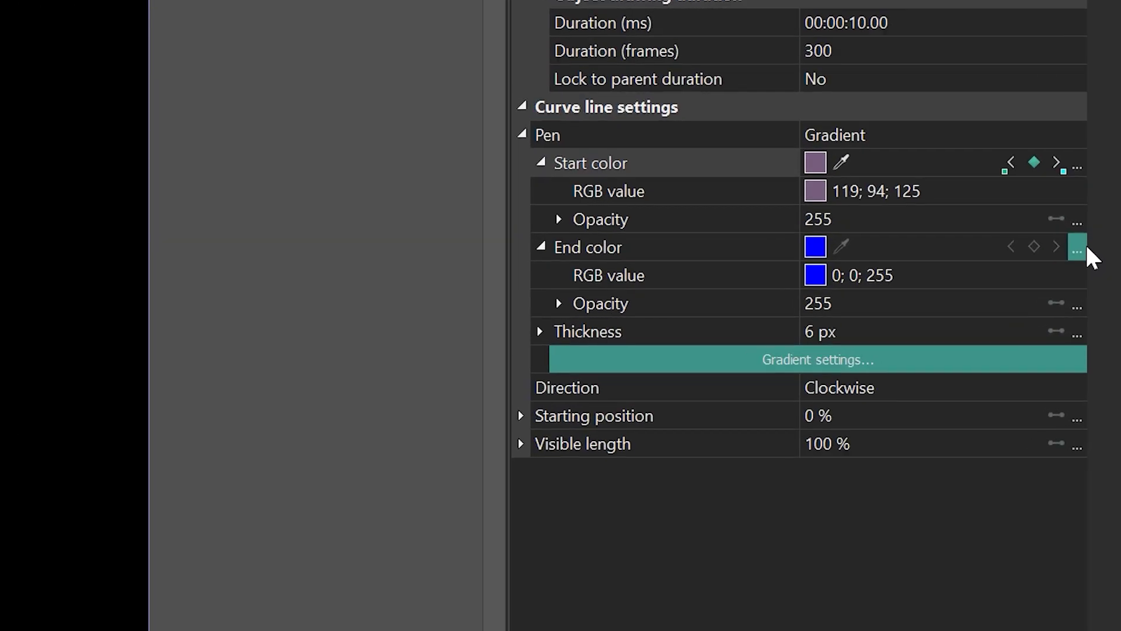
# Open the end colour's keyframe editor and hide the Pen: Start color curve.
pyautogui.click(1107, 292)
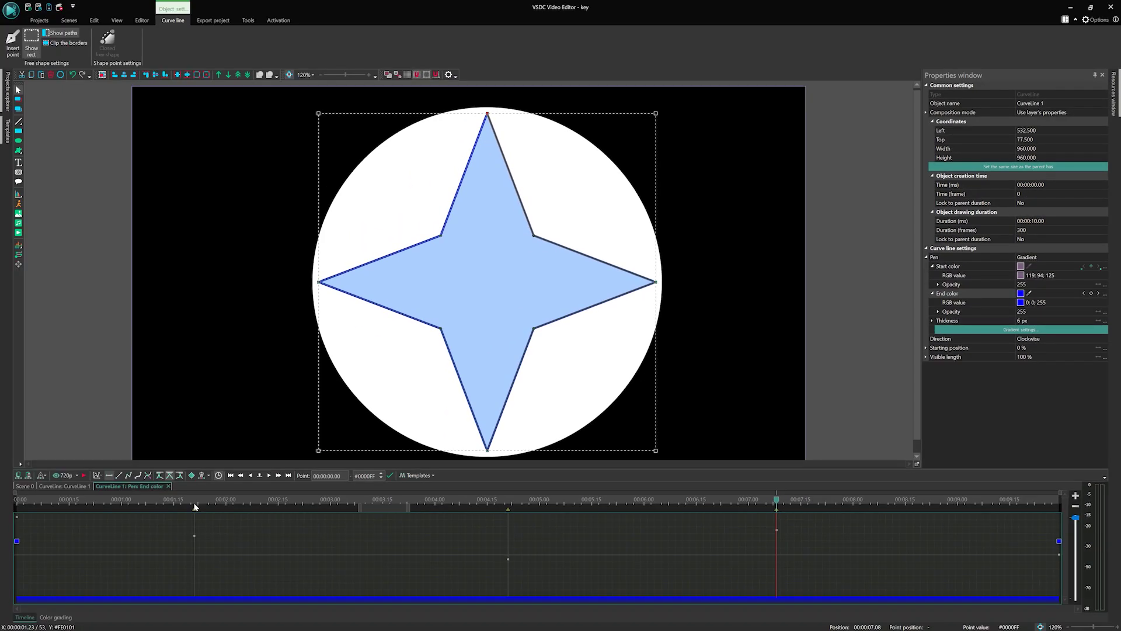
pyautogui.click(196, 500)
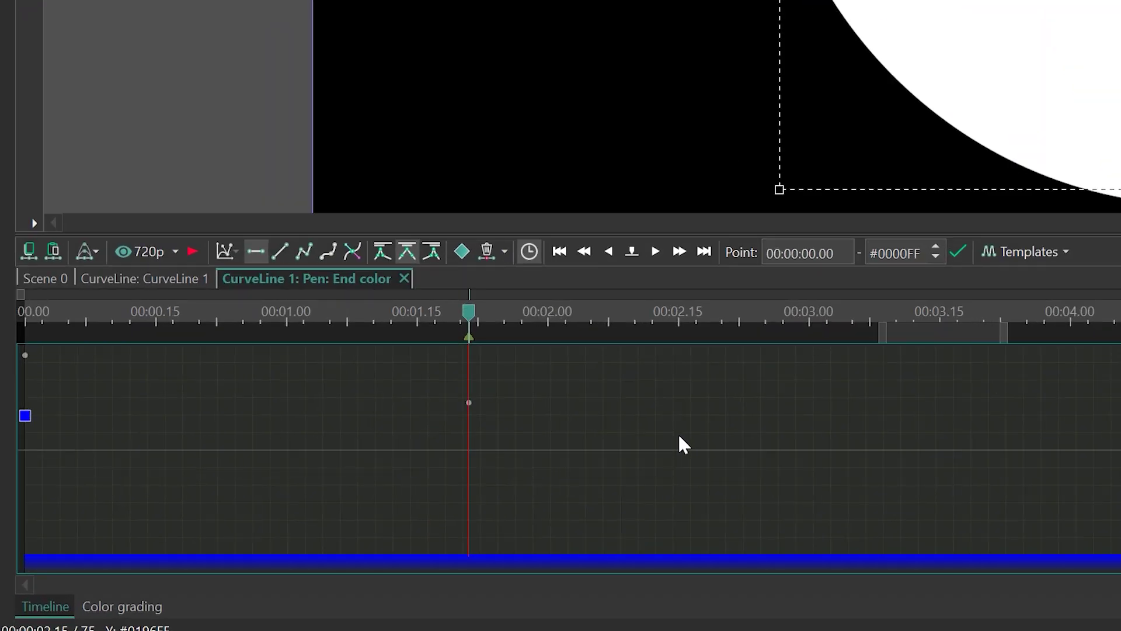
pyautogui.click(95, 251)
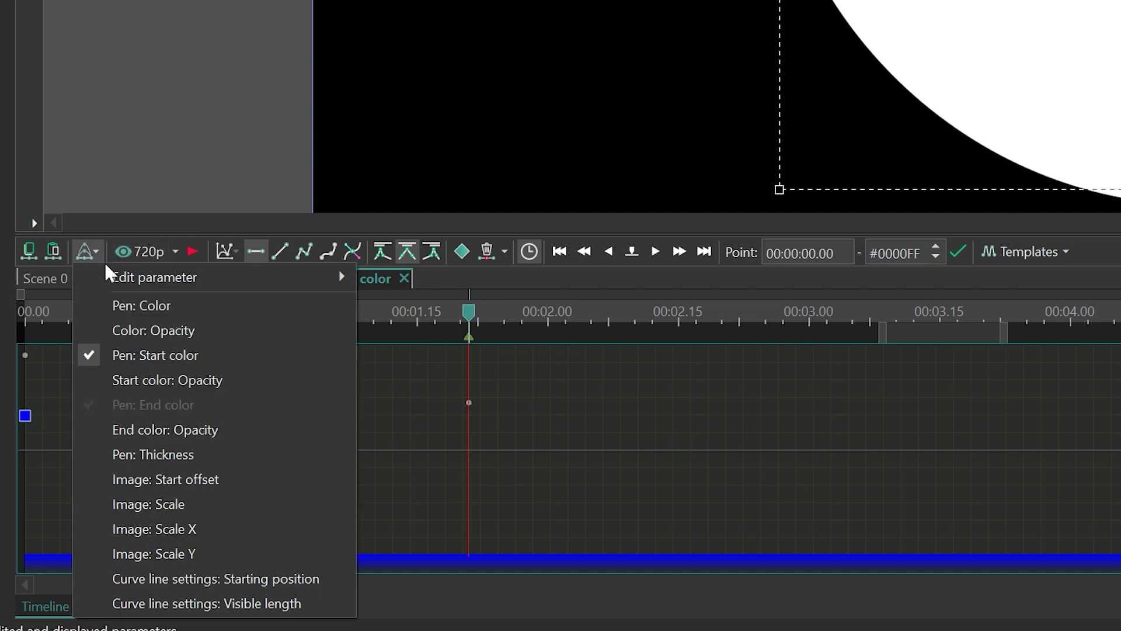
pyautogui.click(188, 355)
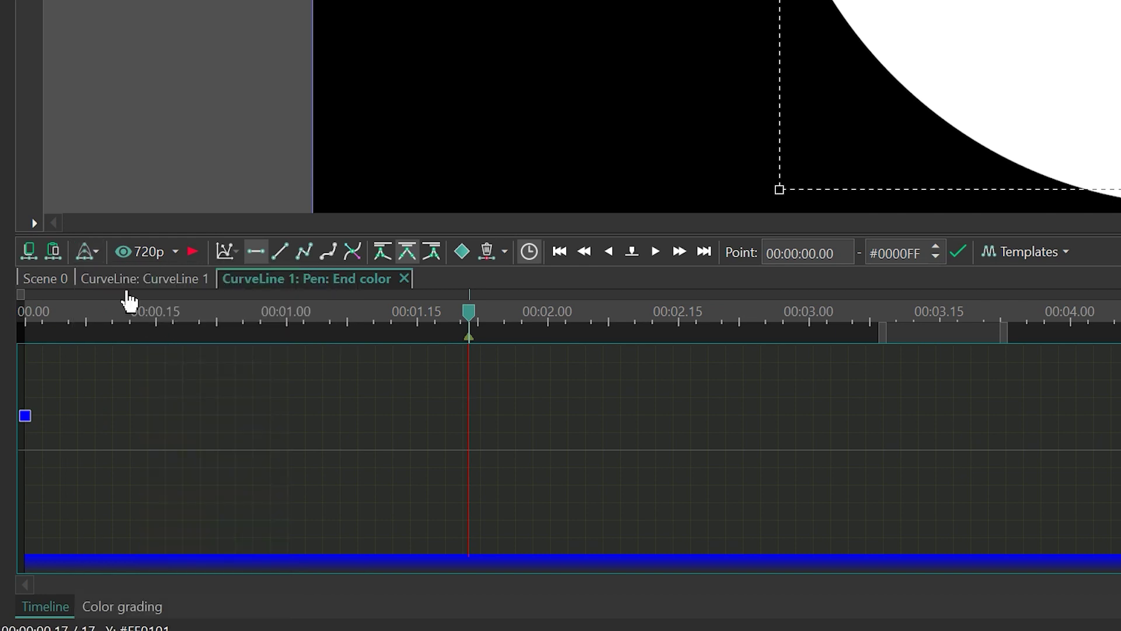
pyautogui.click(96, 250)
pyautogui.click(125, 358)
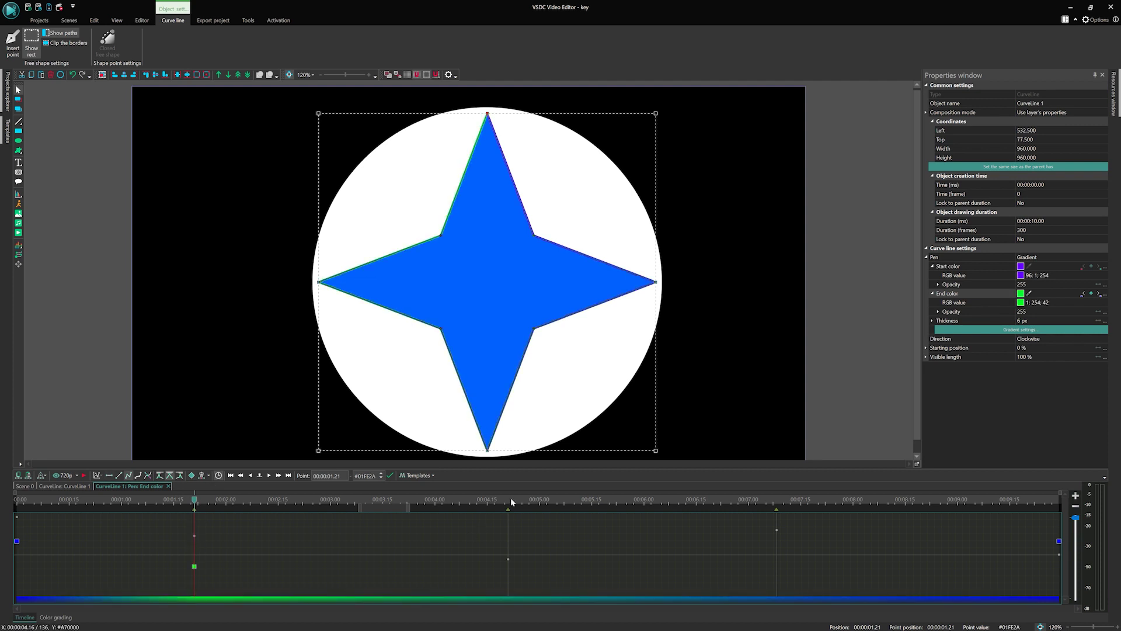
# Add end-colour keyframes set to green and magenta, then return to Scene 0.
pyautogui.click(508, 499)
pyautogui.click(776, 499)
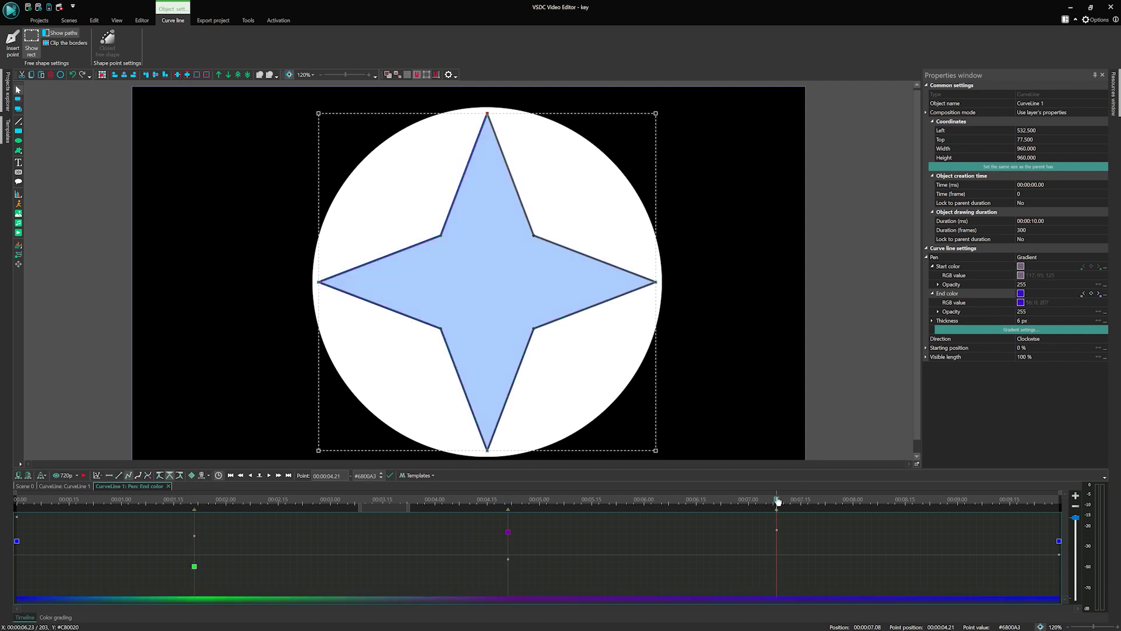
pyautogui.moveTo(778, 549); pyautogui.dragTo(777, 576)
pyautogui.moveTo(1059, 540); pyautogui.dragTo(1059, 524)
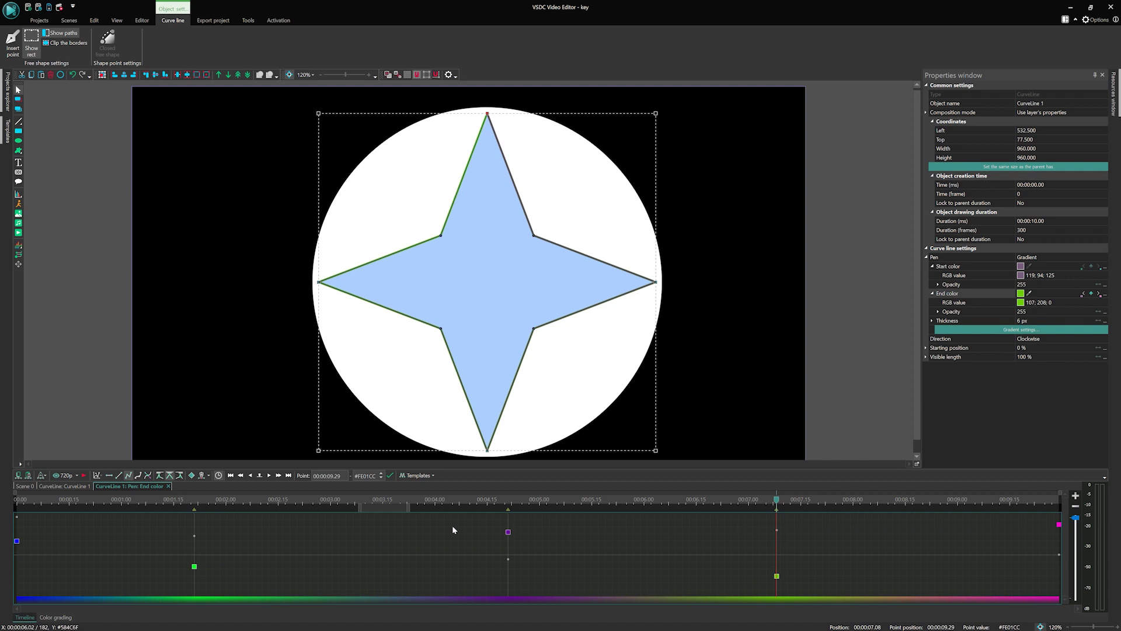
pyautogui.click(26, 486)
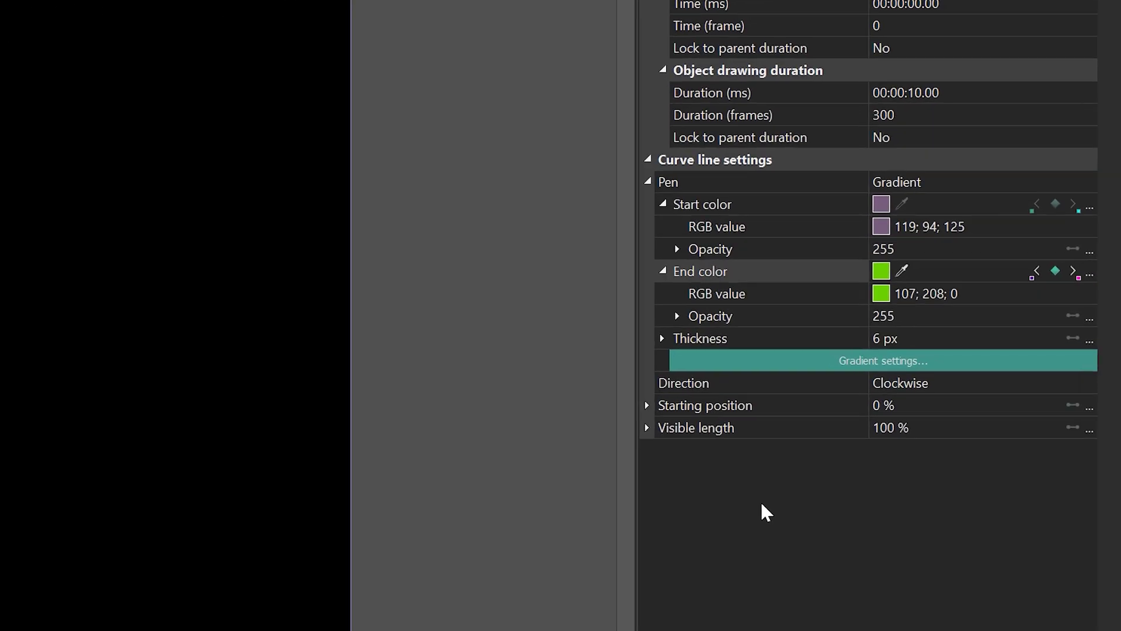
# Set the starting position's final value to 100% and visible length to 50%, then preview from the start.
pyautogui.click(646, 405)
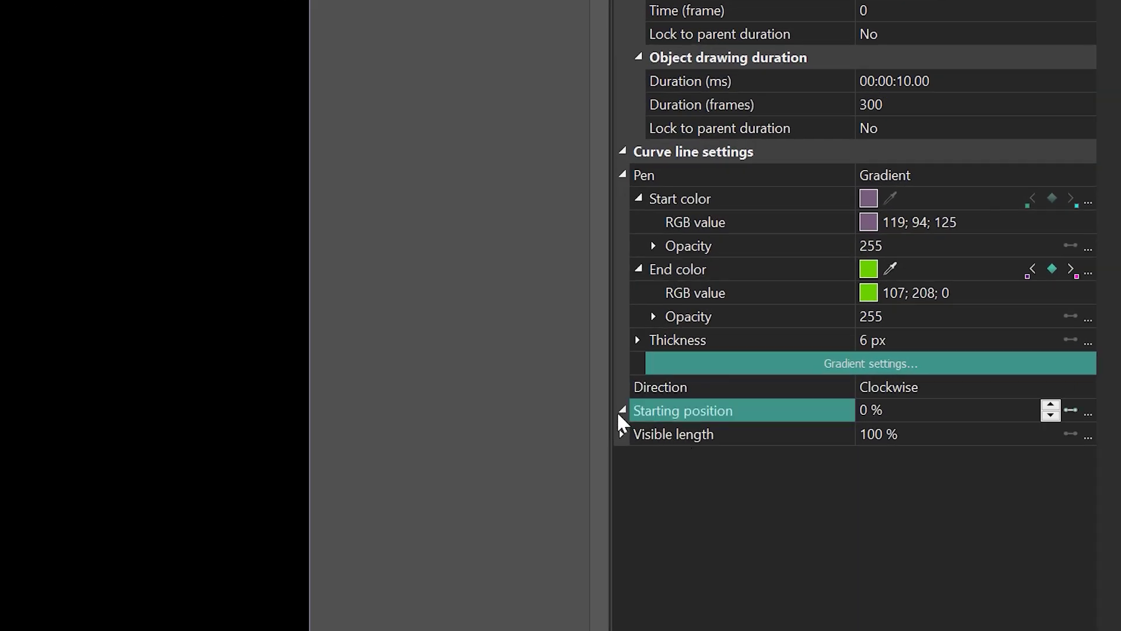
pyautogui.click(929, 454)
pyautogui.click(920, 466)
pyautogui.write('100')
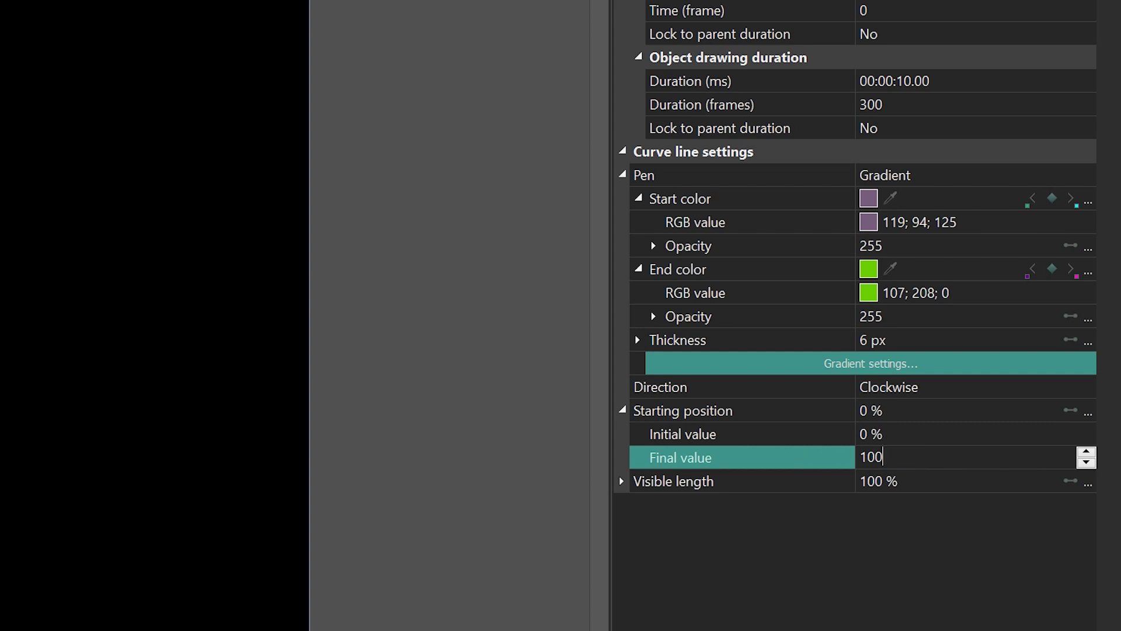
pyautogui.press('Return')
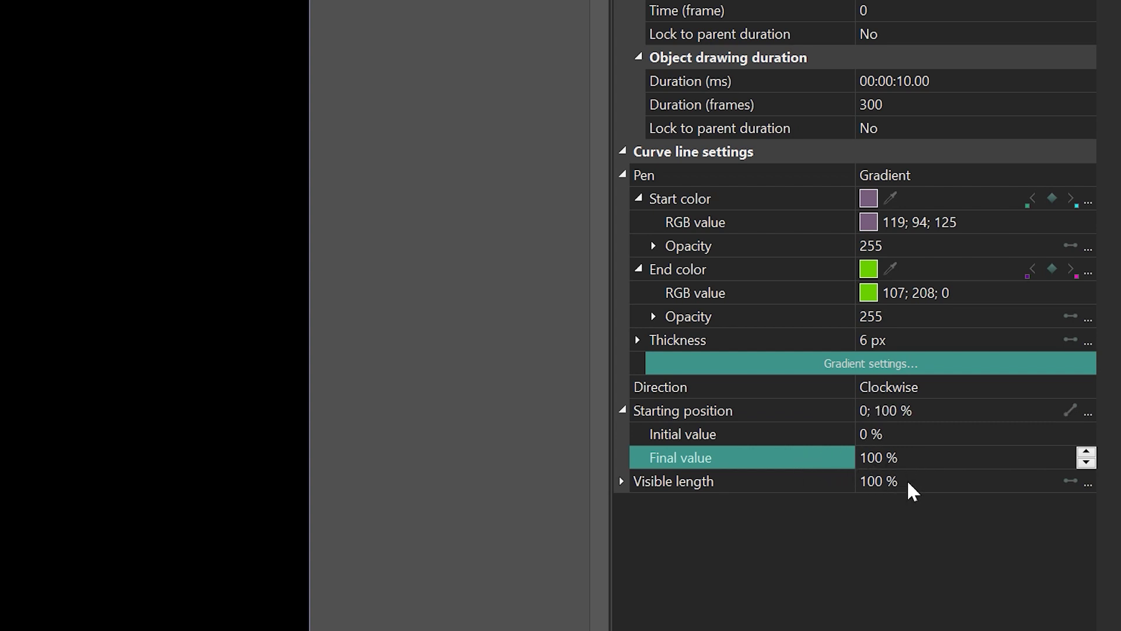
pyautogui.click(879, 481)
pyautogui.write('50')
pyautogui.press('Return')
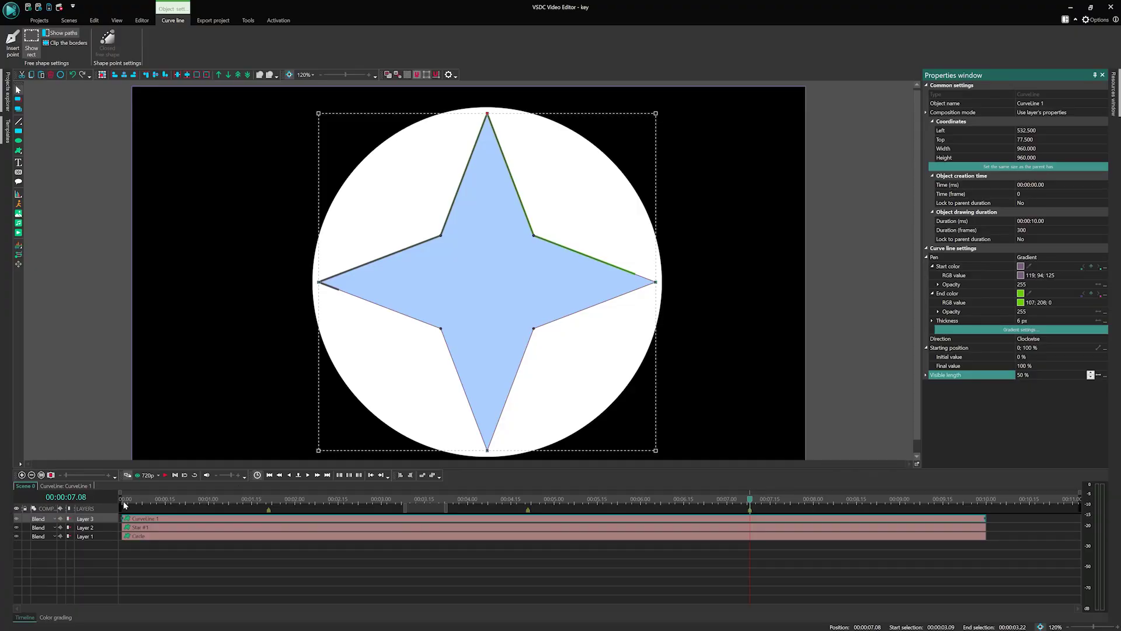
pyautogui.click(125, 506)
pyautogui.press('space')
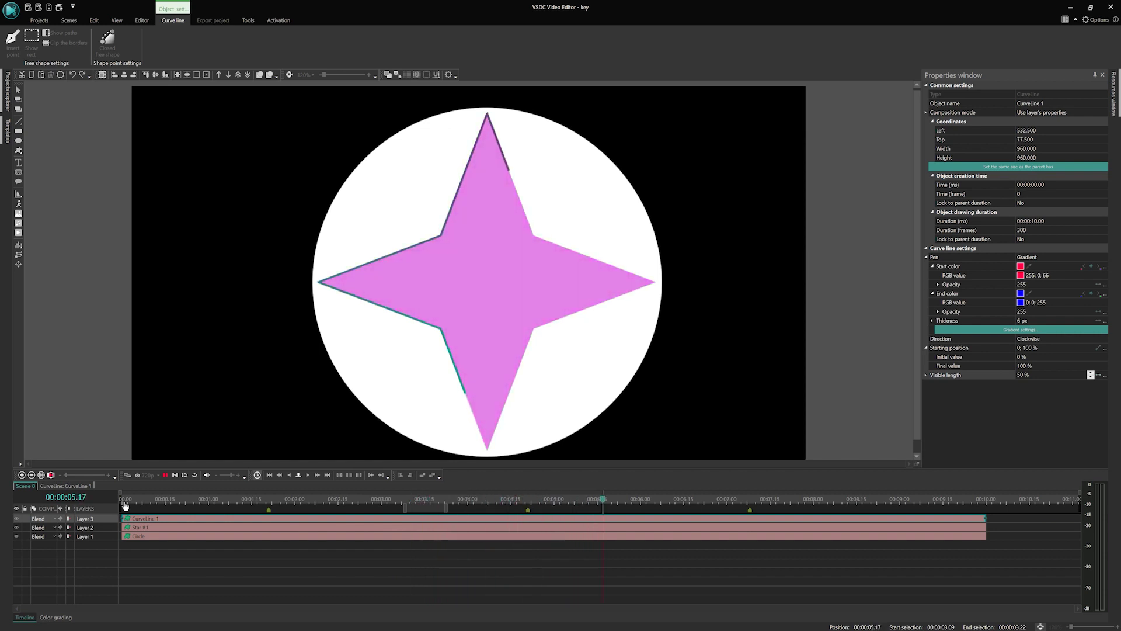
# Hide the star fill (Layer 2) and white circle (Layer 1), then replay the outline from the start.
pyautogui.press('space')
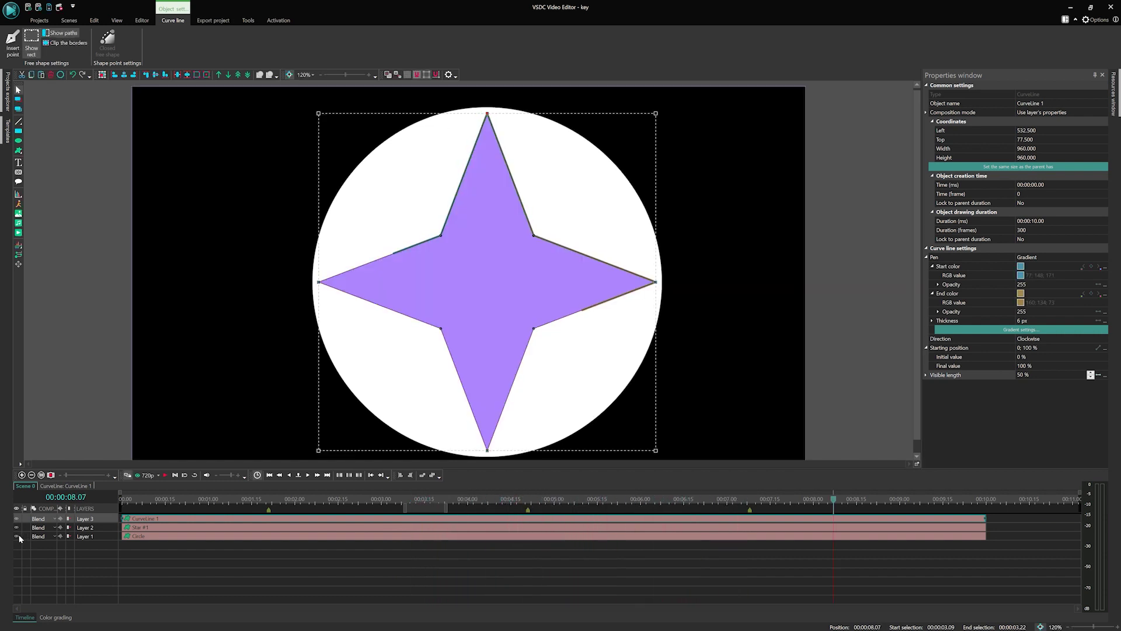
pyautogui.click(17, 528)
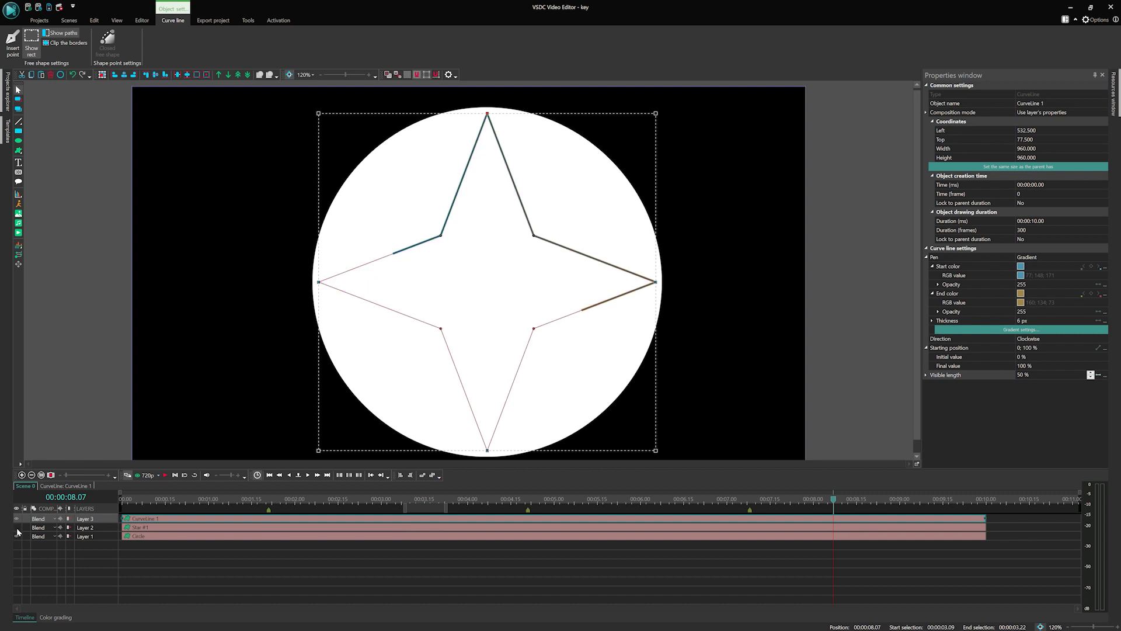
pyautogui.click(17, 536)
pyautogui.press('space')
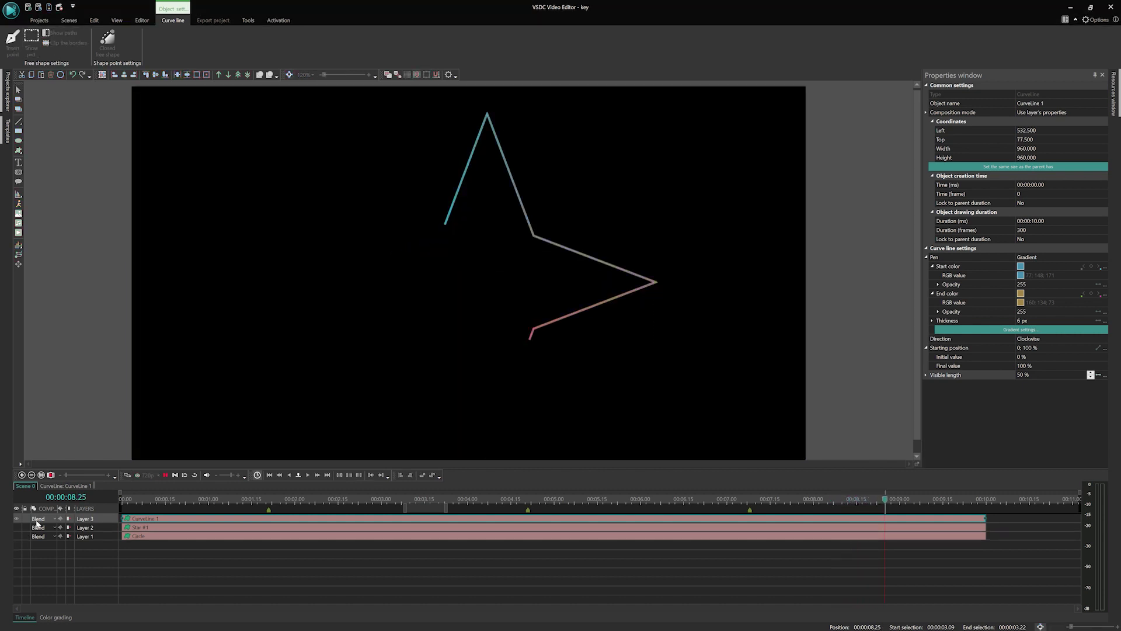
pyautogui.click(123, 502)
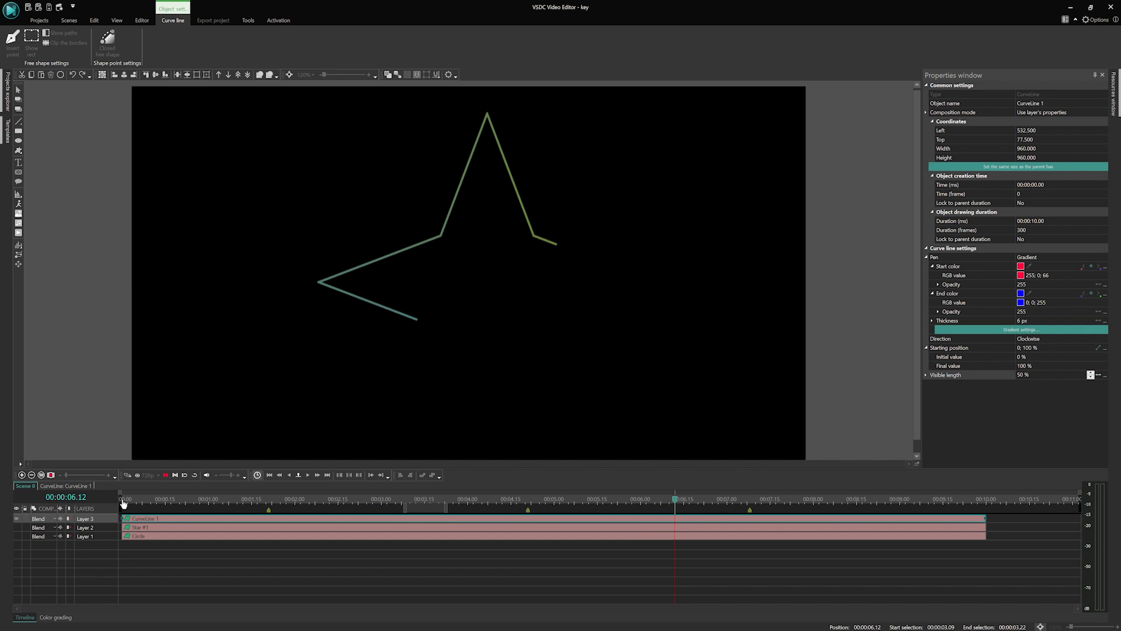
pyautogui.press('space')
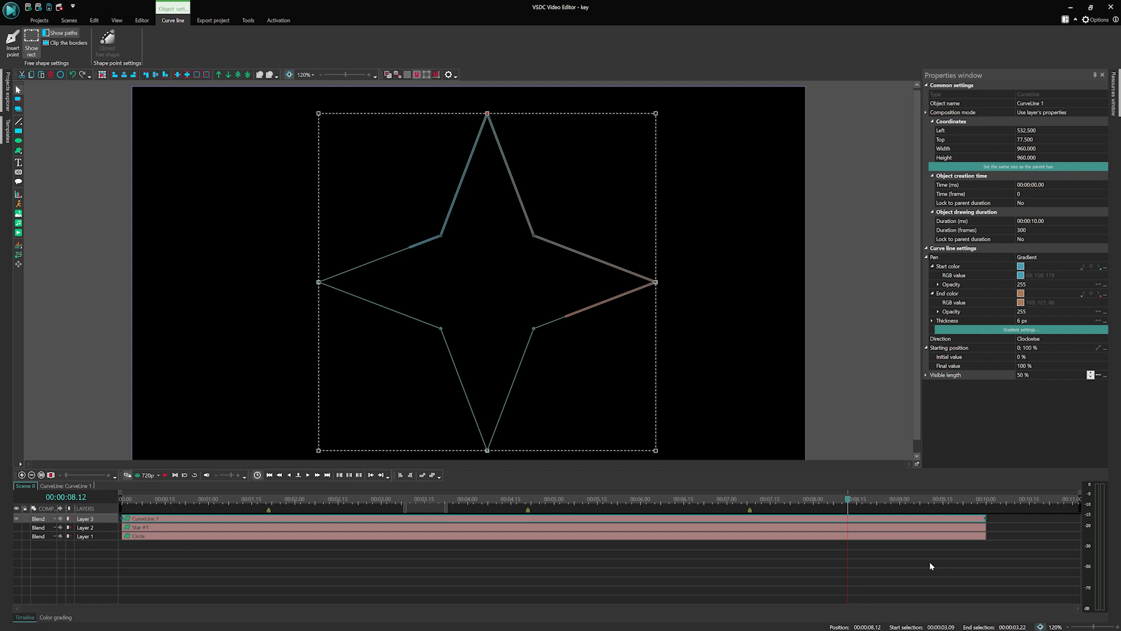
# Unhide the star fill and circle layers and step to the final frame at 00:00:09.29.
pyautogui.click(17, 528)
pyautogui.click(16, 537)
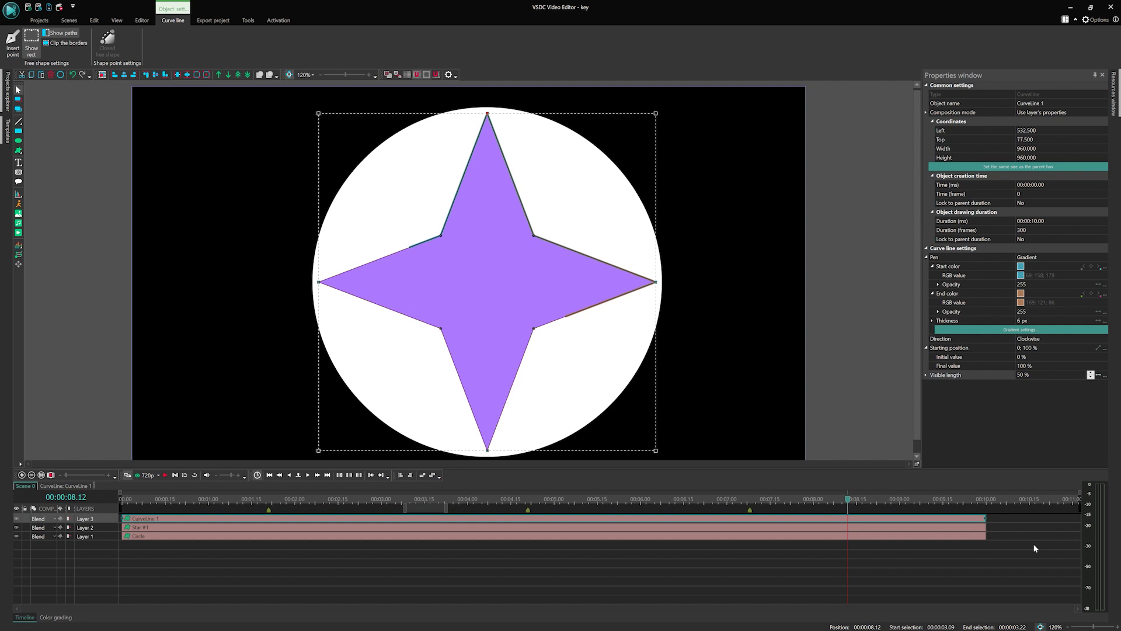
pyautogui.click(1027, 569)
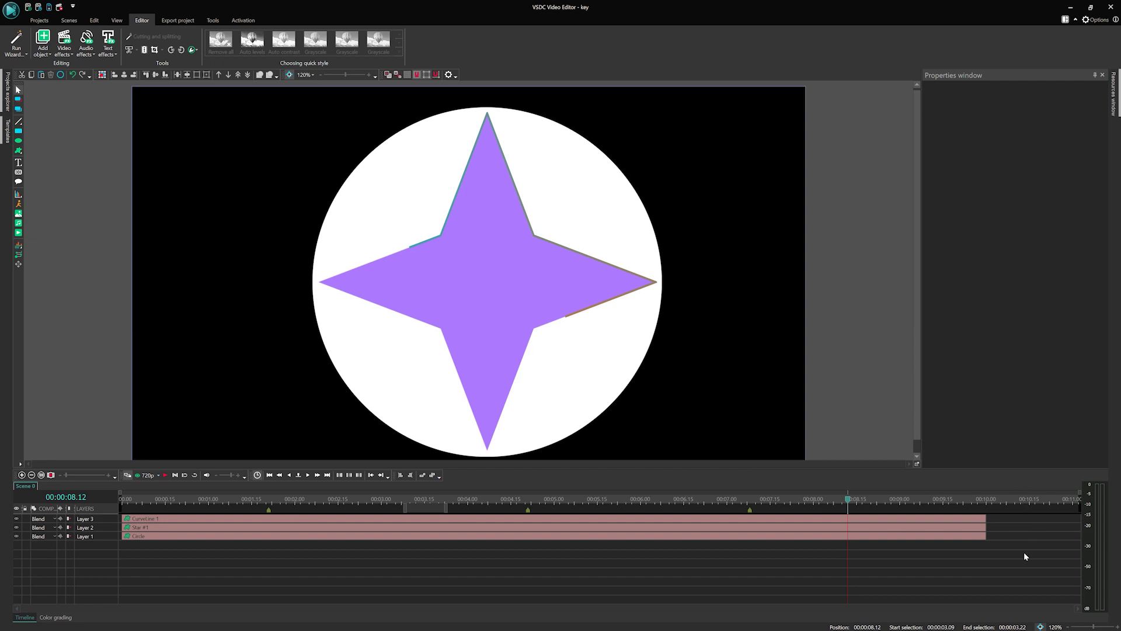
pyautogui.click(978, 502)
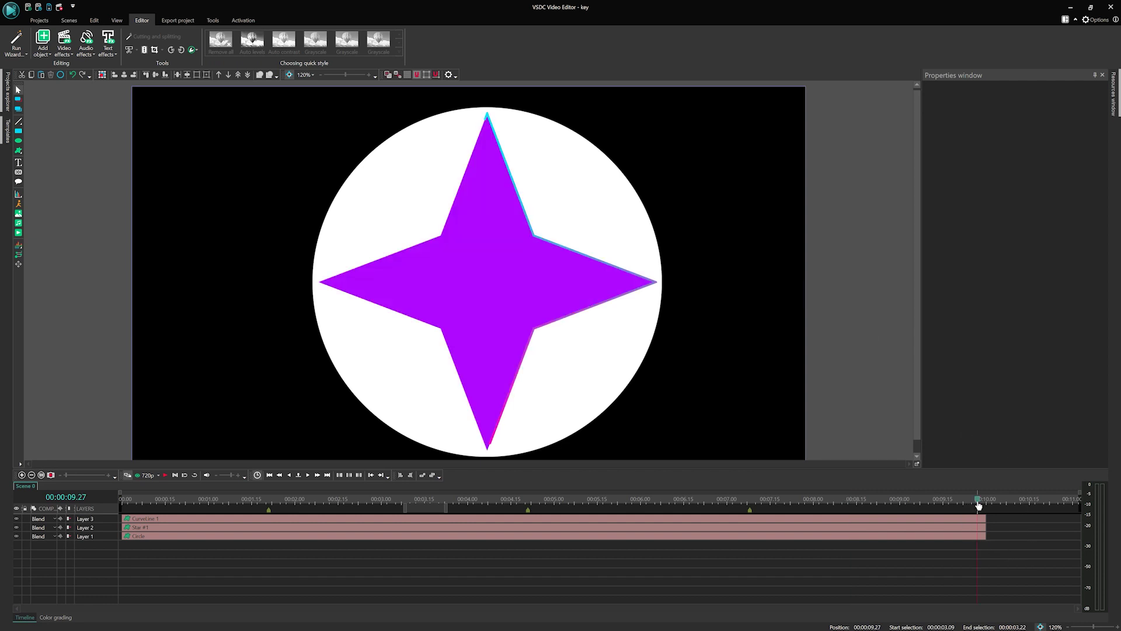
pyautogui.click(987, 502)
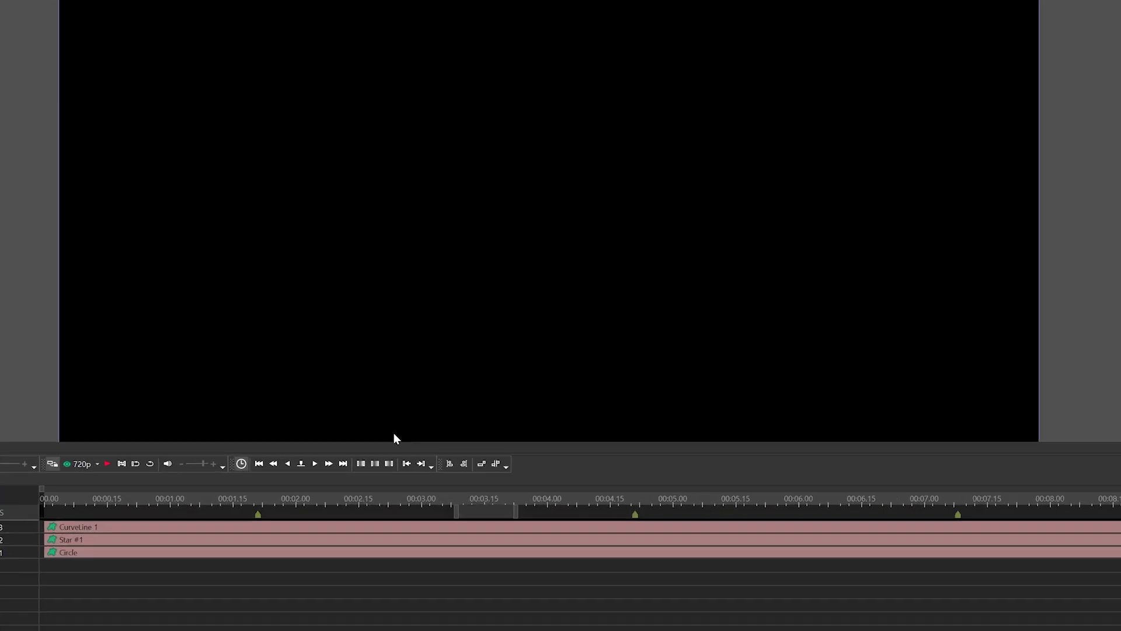
pyautogui.click(288, 463)
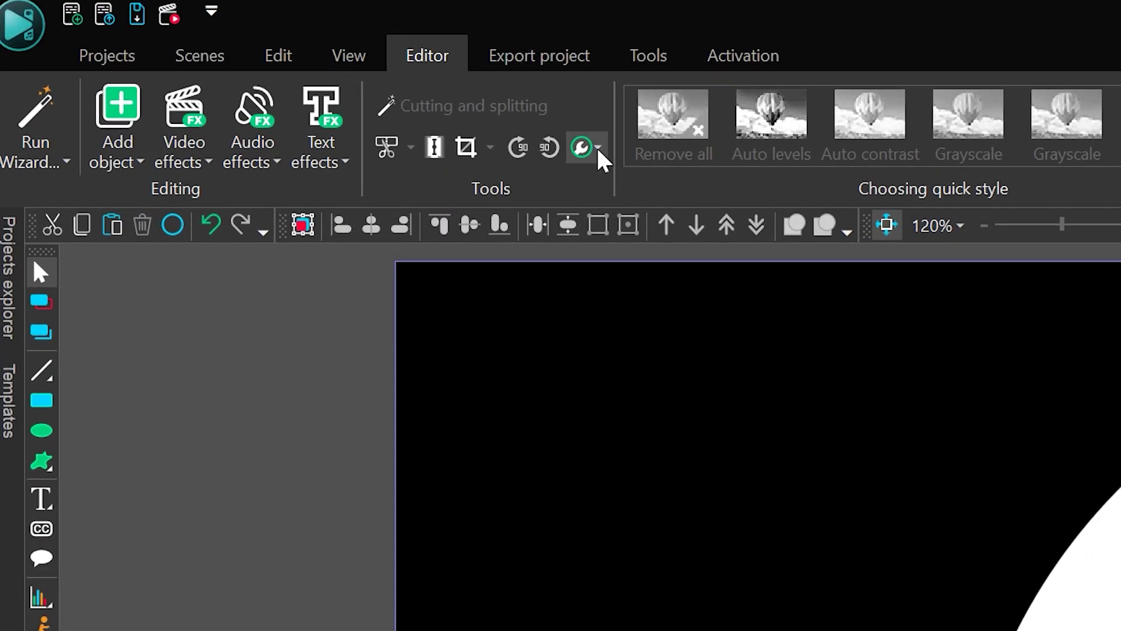
# Create a snapshot of the current frame and drag its PNG onto the timeline.
pyautogui.click(598, 150)
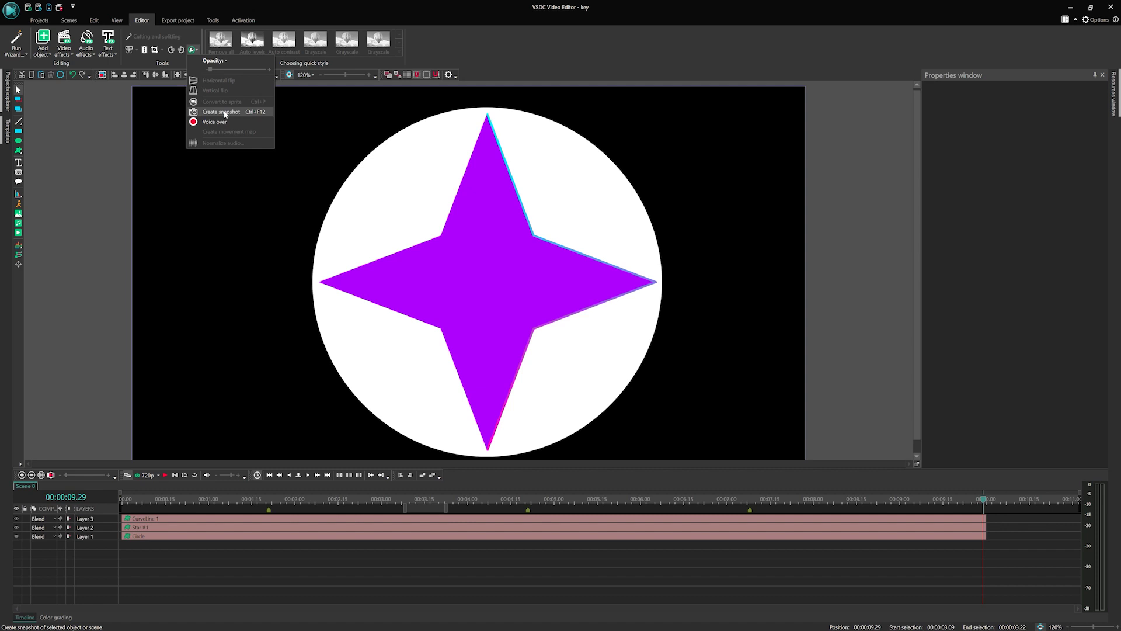
pyautogui.click(225, 114)
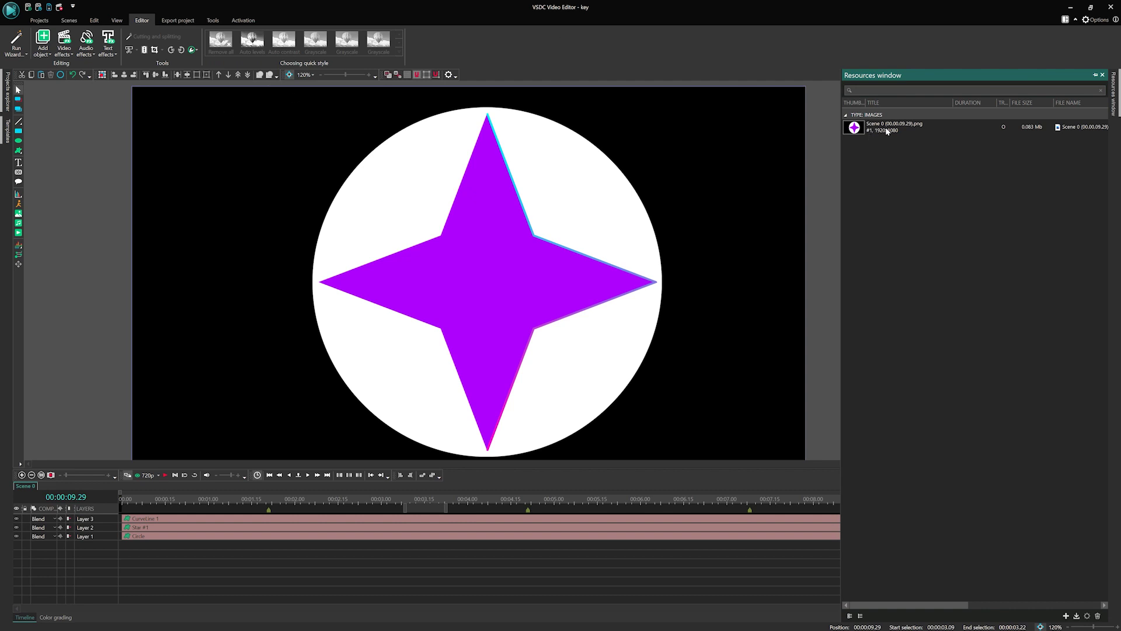
pyautogui.moveTo(887, 131); pyautogui.dragTo(774, 521)
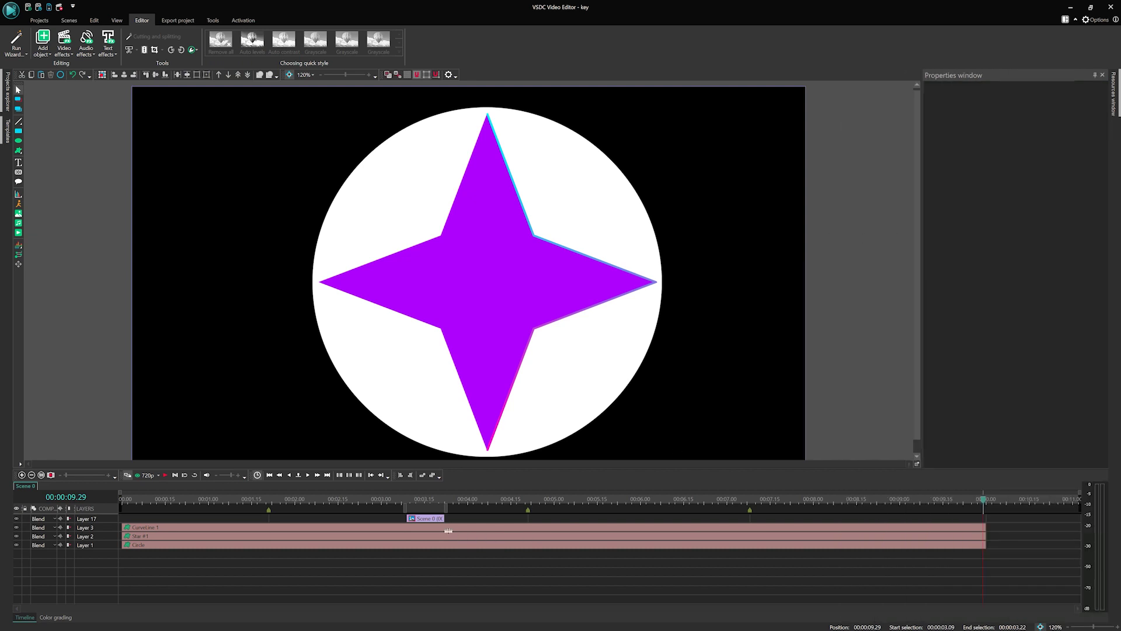
# Move the snapshot clip to start at 00:00:09.29, set its duration to 00:00:10.16, and preview.
pyautogui.click(418, 519)
pyautogui.moveTo(419, 520); pyautogui.dragTo(1090, 521)
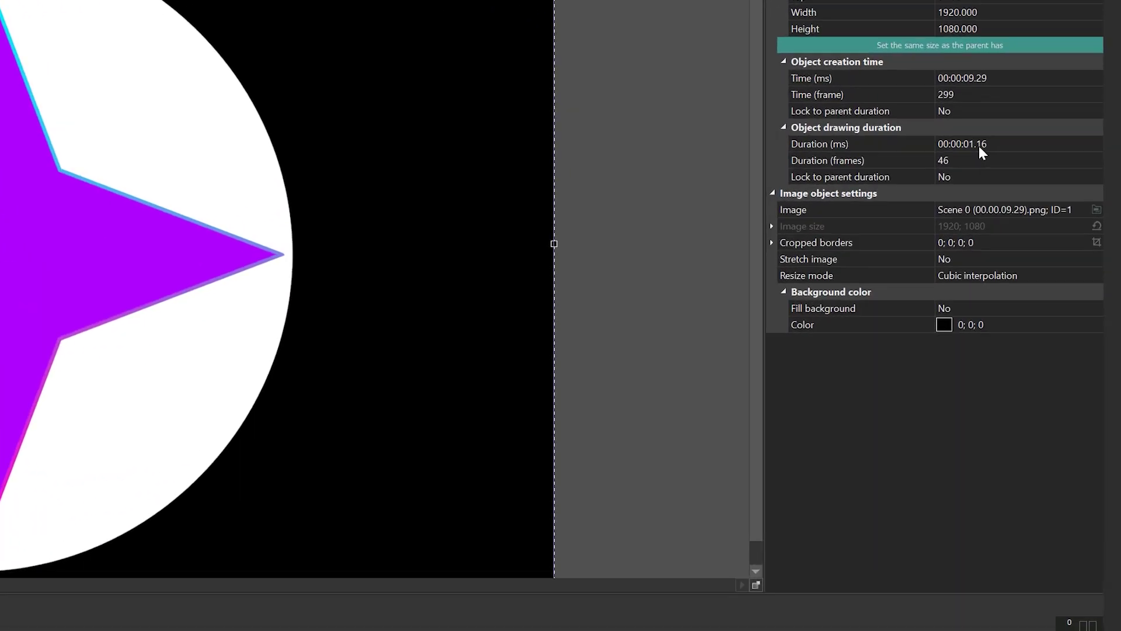
pyautogui.click(1038, 221)
pyautogui.press('BackSpace')
pyautogui.press('BackSpace')
pyautogui.write('10')
pyautogui.press('Return')
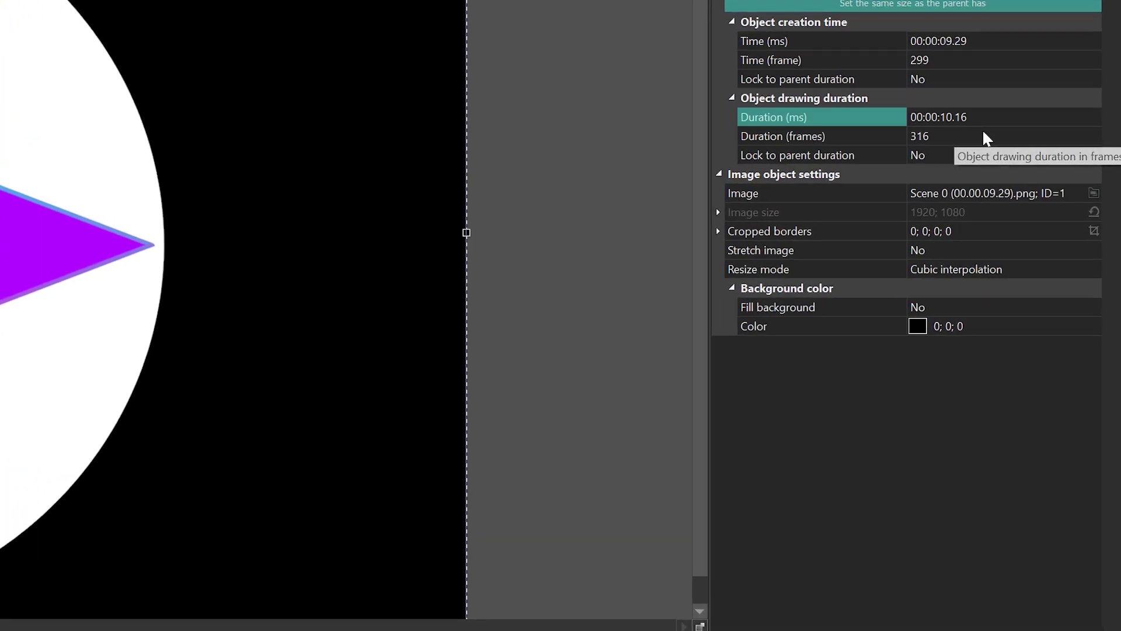
pyautogui.press('space')
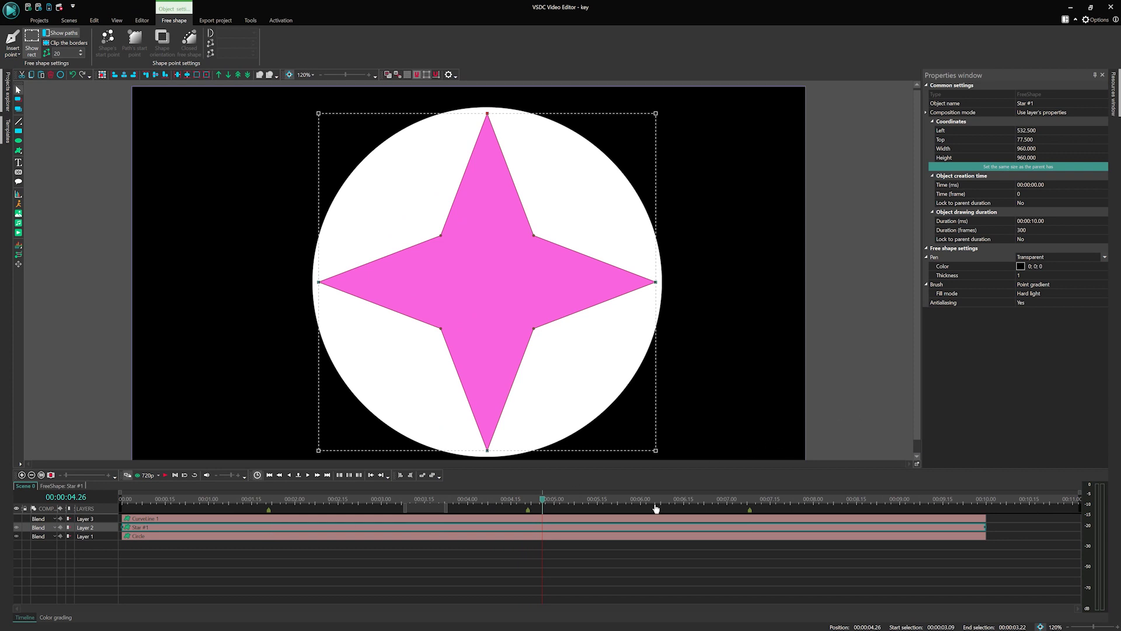
# Open Star #1's point layers, select ShapePoint 24 and change its gradient colour curve interpolation.
pyautogui.doubleClick(269, 529)
pyautogui.click(482, 518)
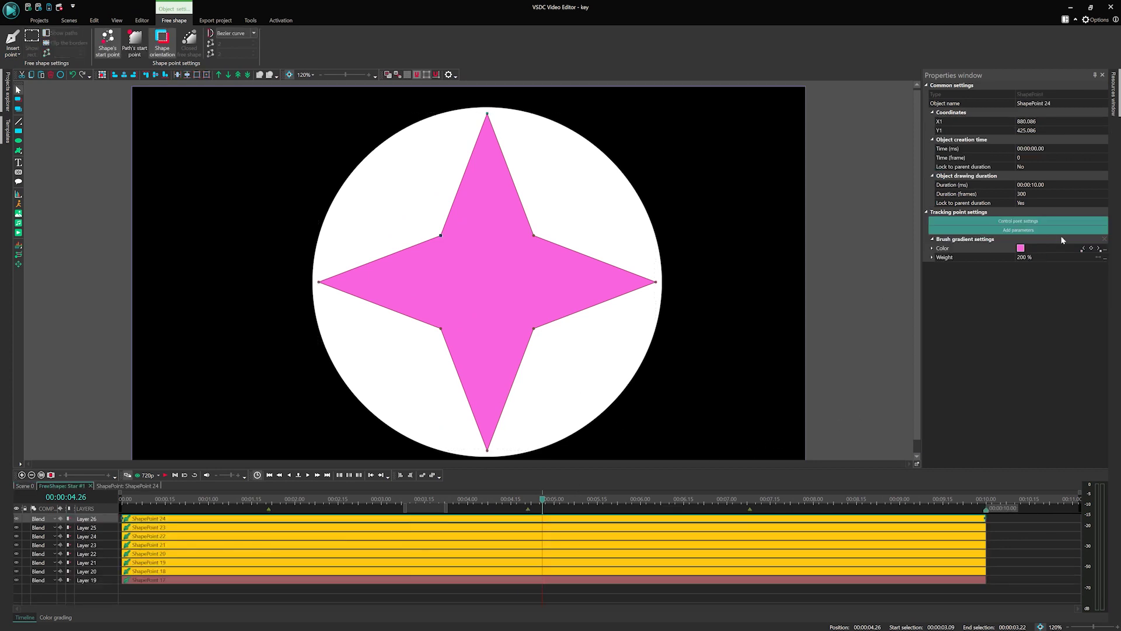
pyautogui.click(1082, 248)
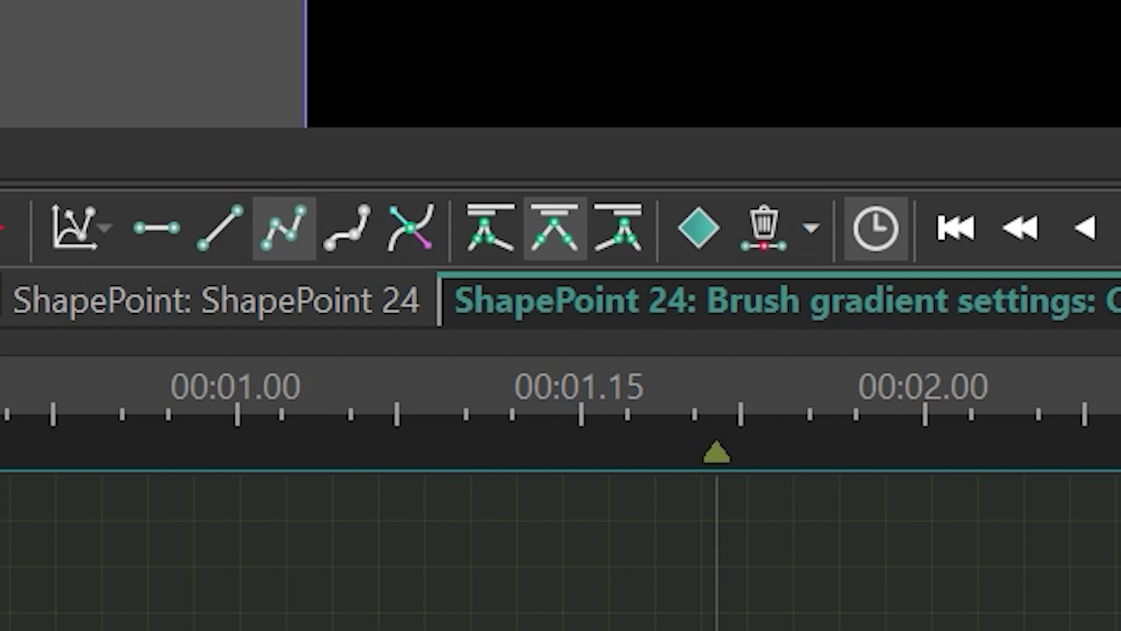
pyautogui.click(486, 233)
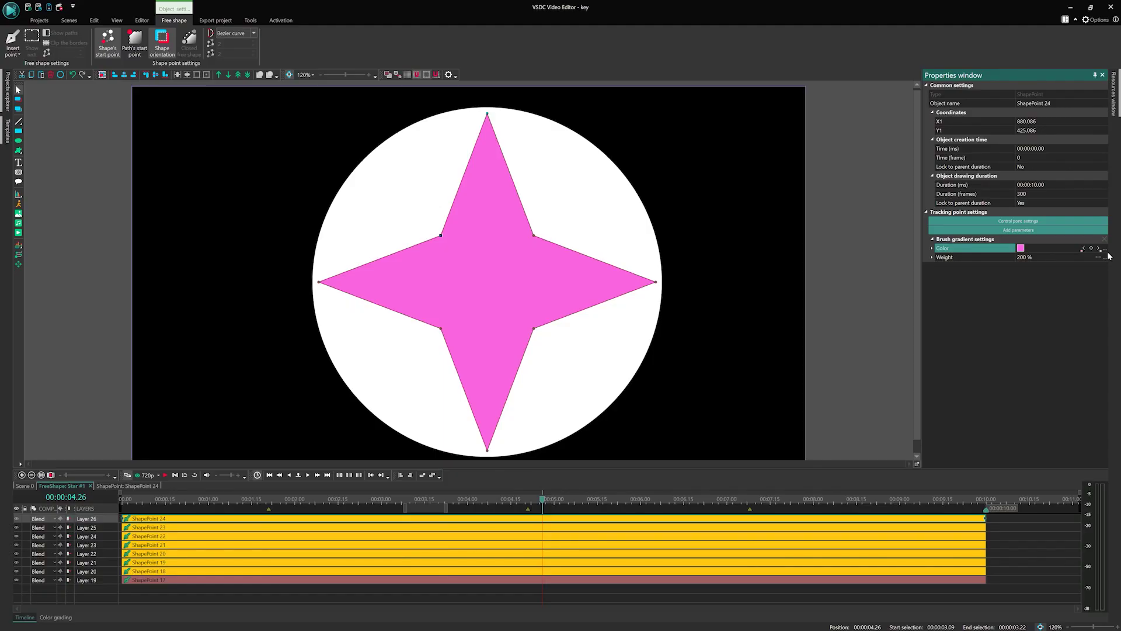
# Inspect the colour of the final keyframe in ShapePoint 24's Color curve, leaving it unchanged.
pyautogui.click(1106, 251)
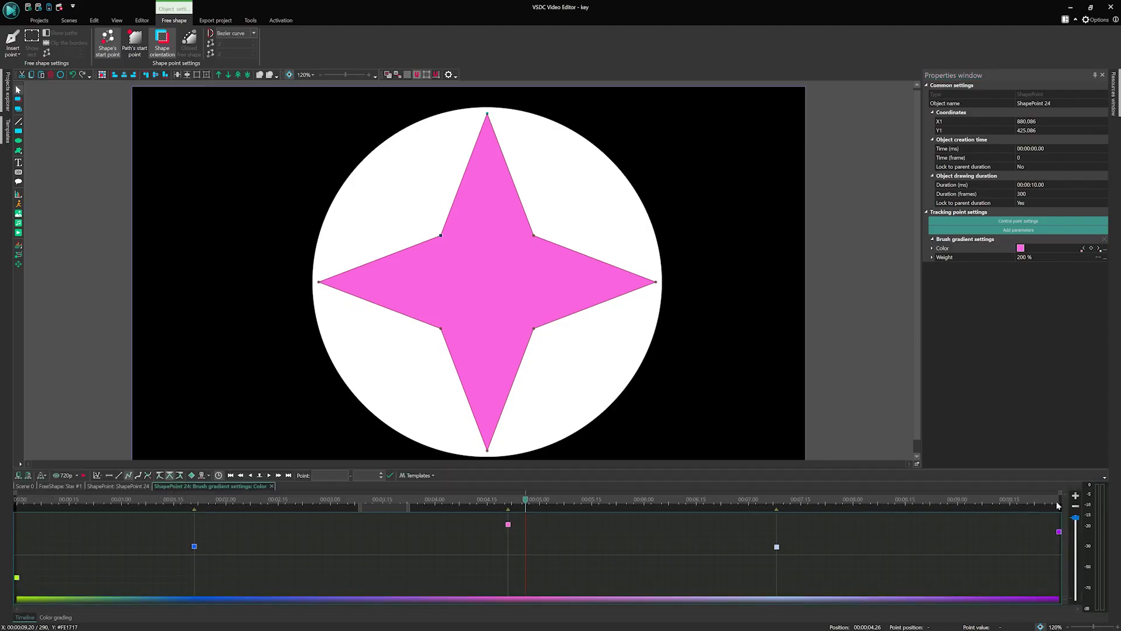
pyautogui.click(1059, 531)
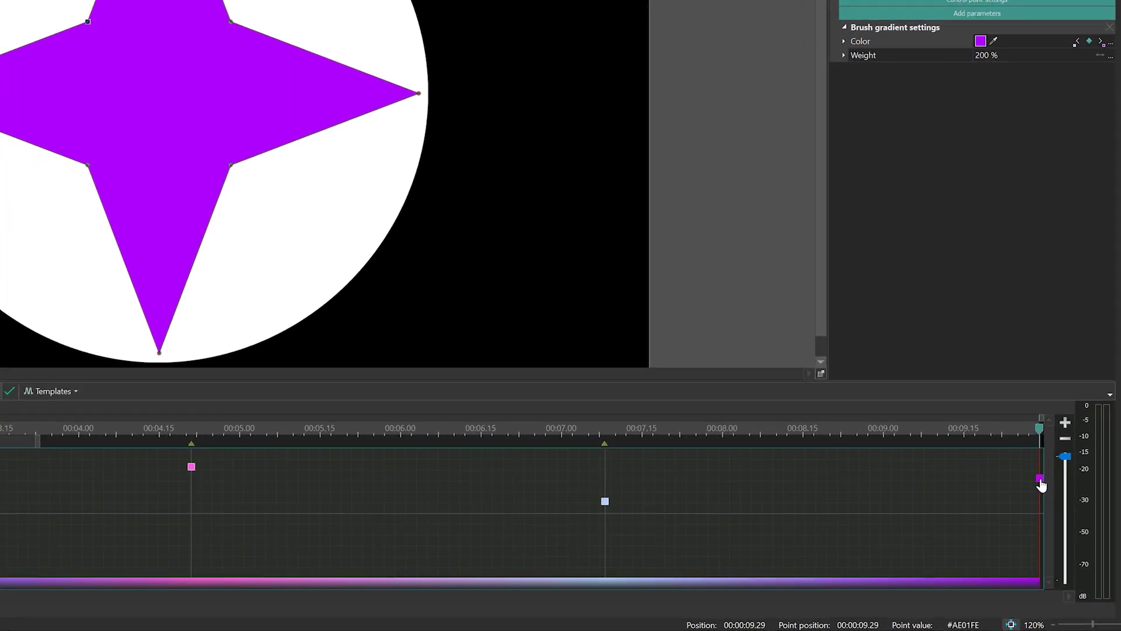
pyautogui.doubleClick(1040, 479)
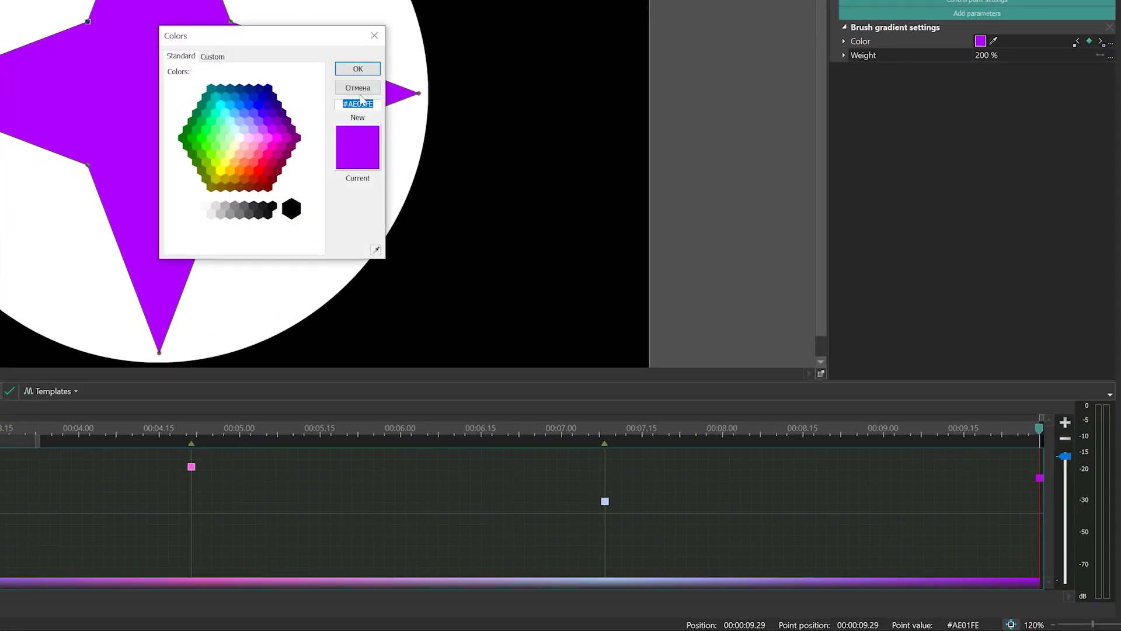
pyautogui.click(371, 89)
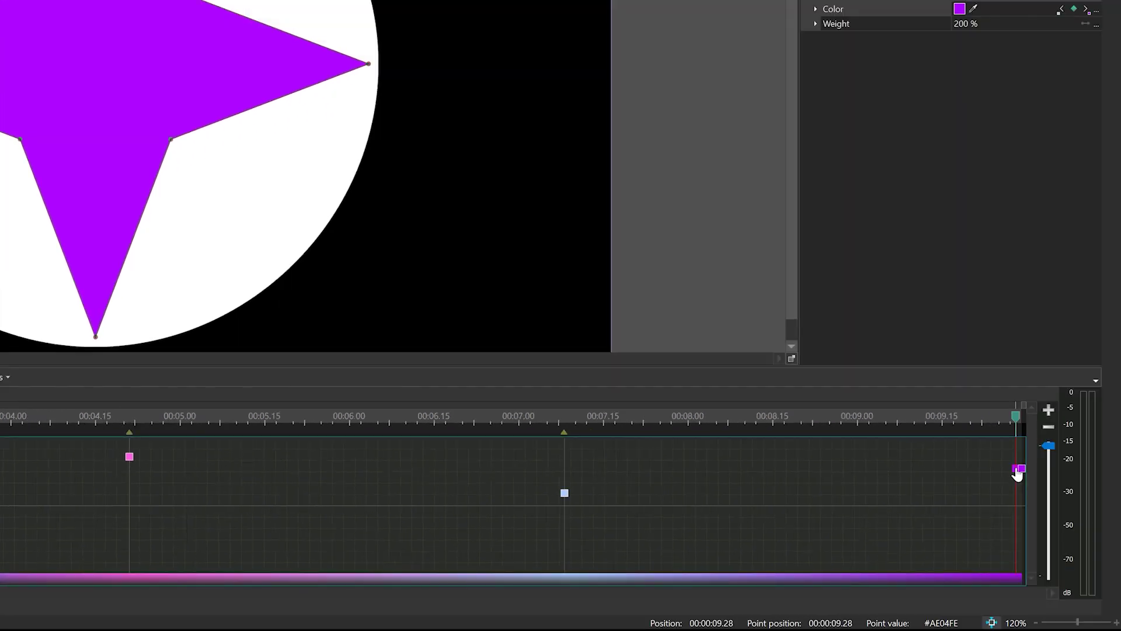
# Set the 00:00:09.28 colour keyframe to #AE01FE.
pyautogui.doubleClick(1017, 469)
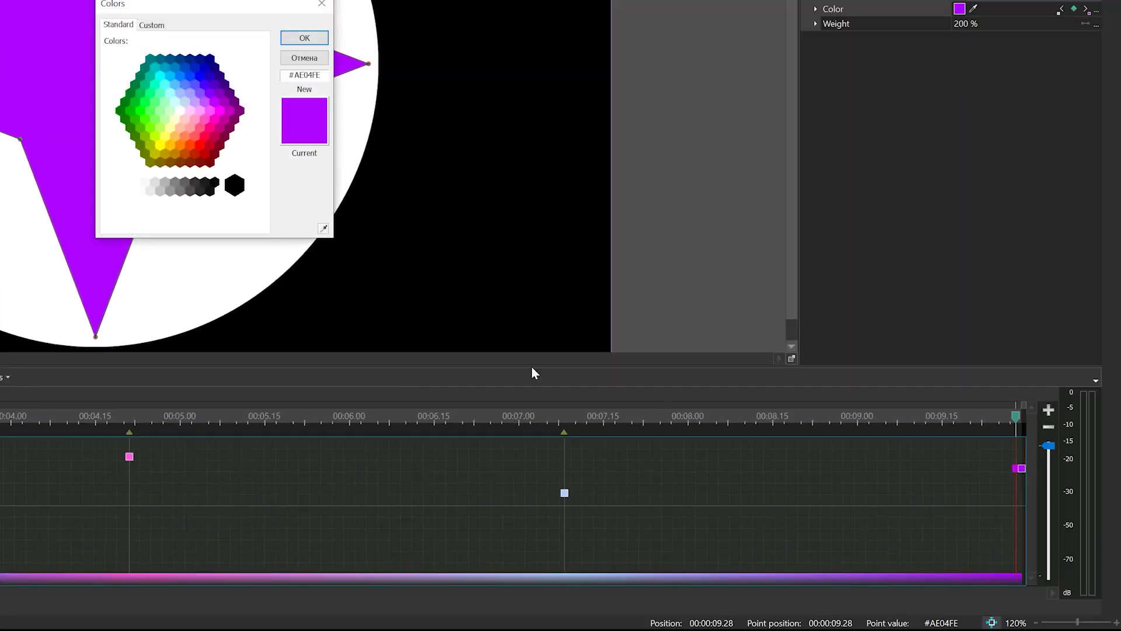
pyautogui.write('#AE01FE')
pyautogui.click(312, 37)
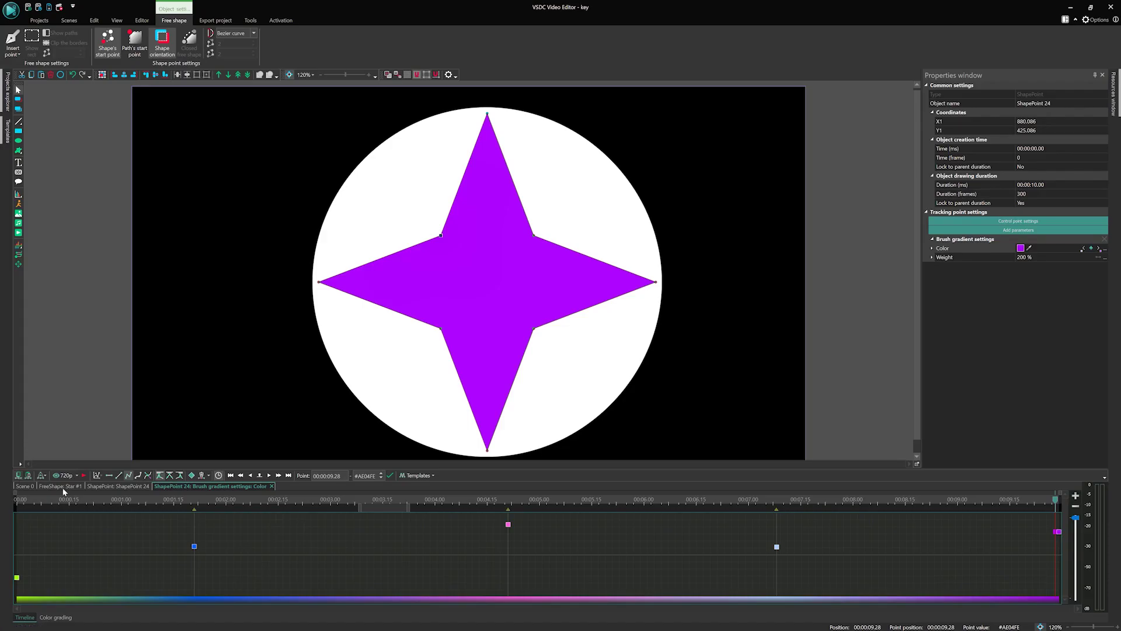
# Copy ShapePoint 24's colour keyframes and paste them onto ShapePoint 22.
pyautogui.click(18, 475)
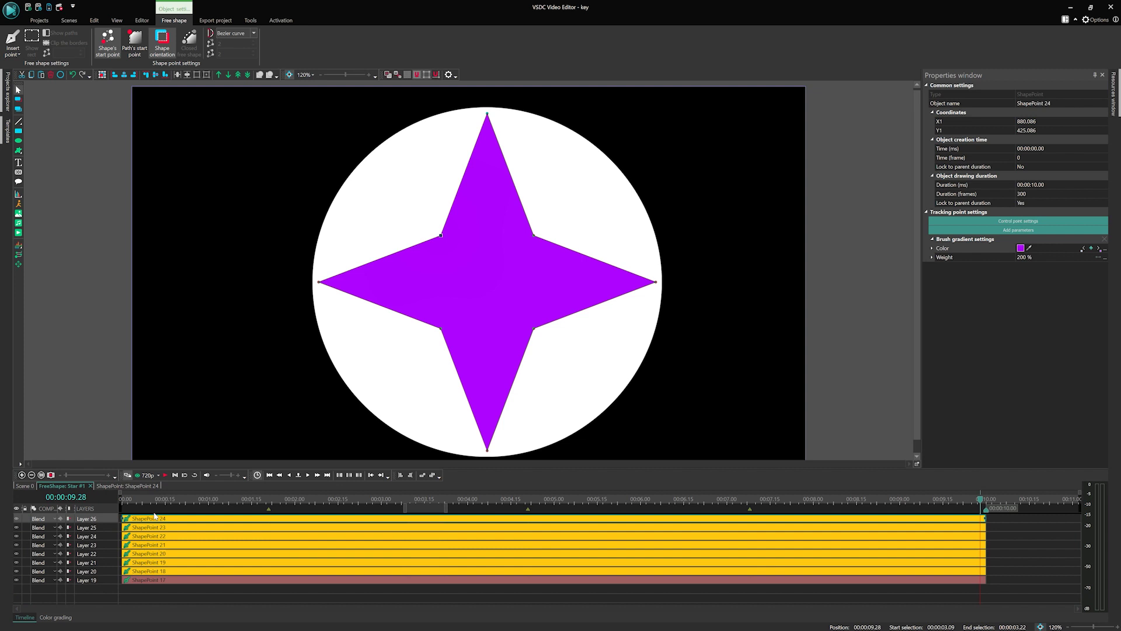
pyautogui.click(28, 477)
pyautogui.click(67, 486)
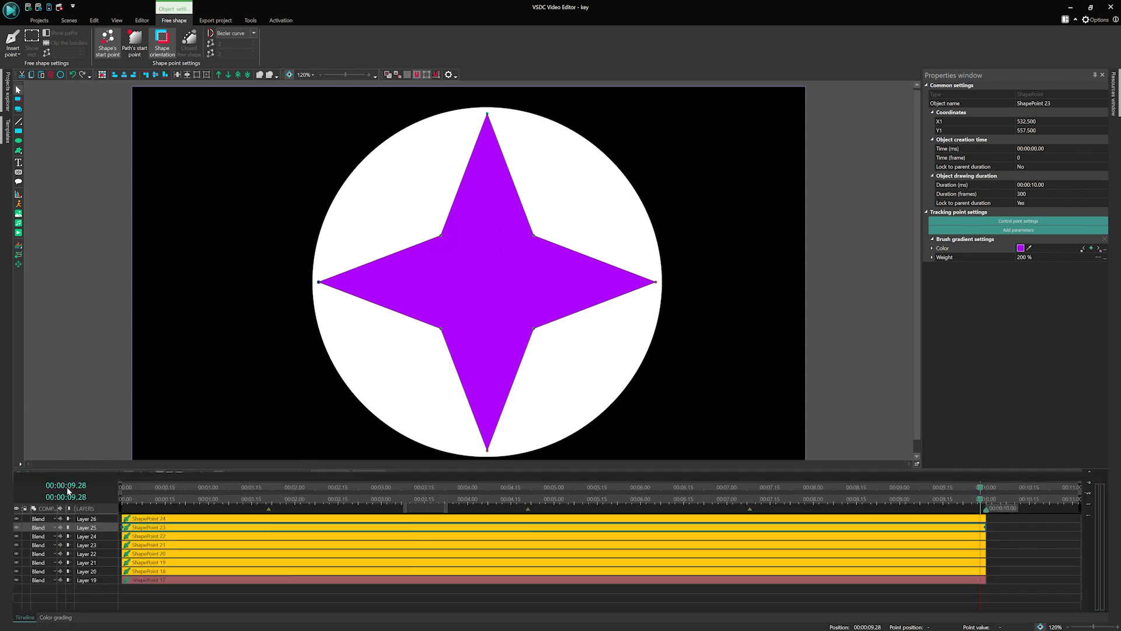
pyautogui.click(150, 536)
pyautogui.click(150, 545)
pyautogui.click(1099, 249)
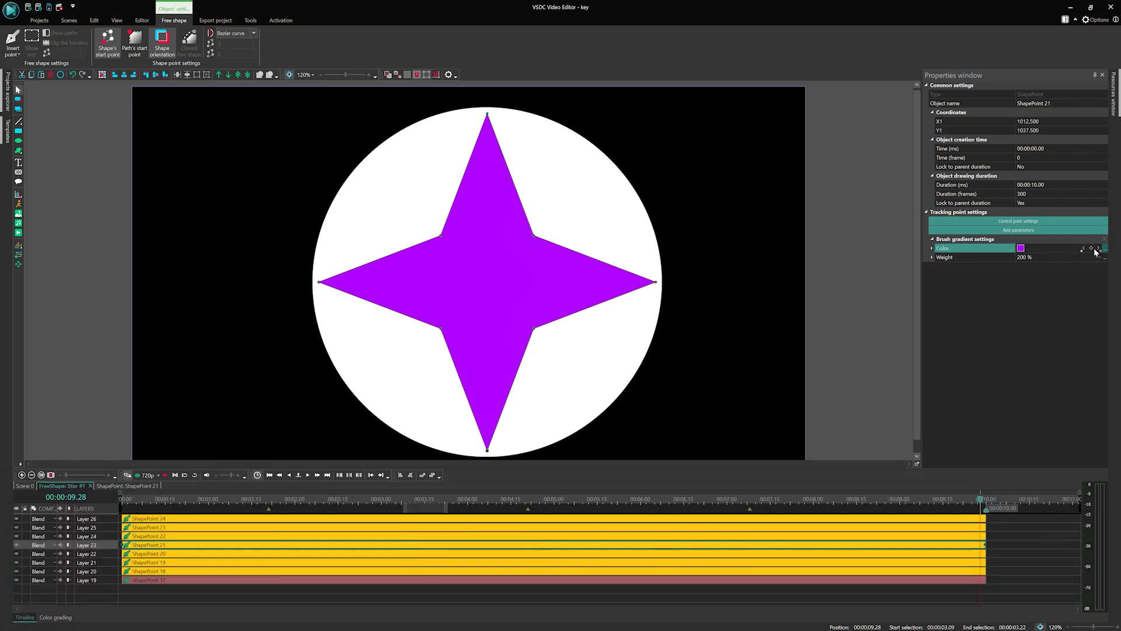
# Paste the same colour keyframes onto the remaining points through ShapePoint 17, then return to Scene 0.
pyautogui.click(66, 486)
pyautogui.click(150, 553)
pyautogui.click(1099, 249)
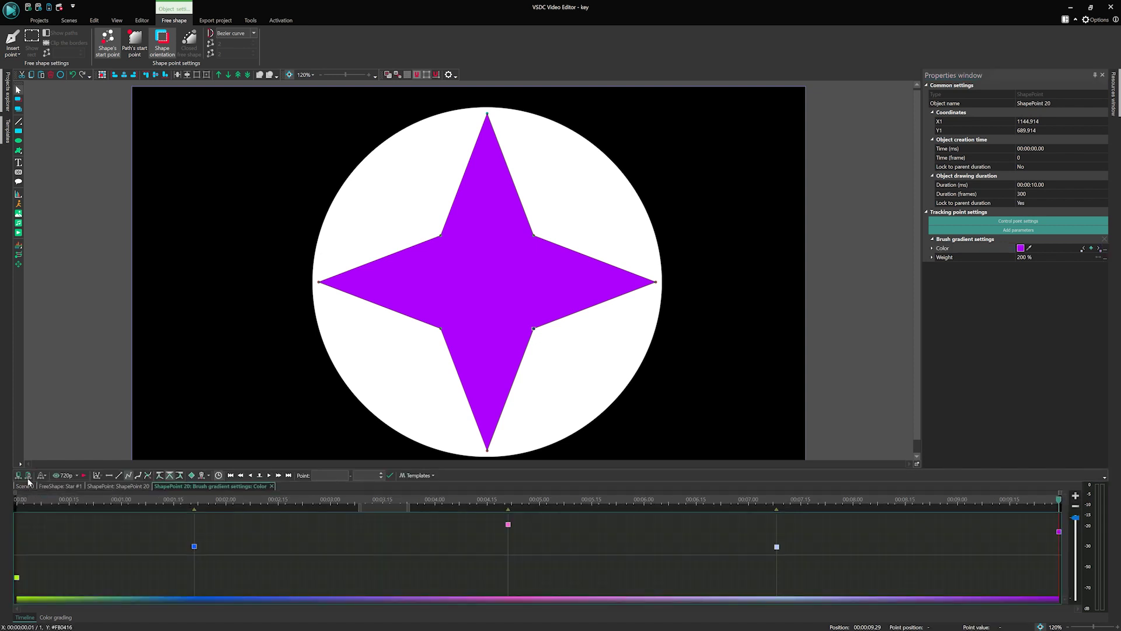
pyautogui.click(67, 486)
pyautogui.click(150, 562)
pyautogui.click(1104, 249)
pyautogui.click(67, 486)
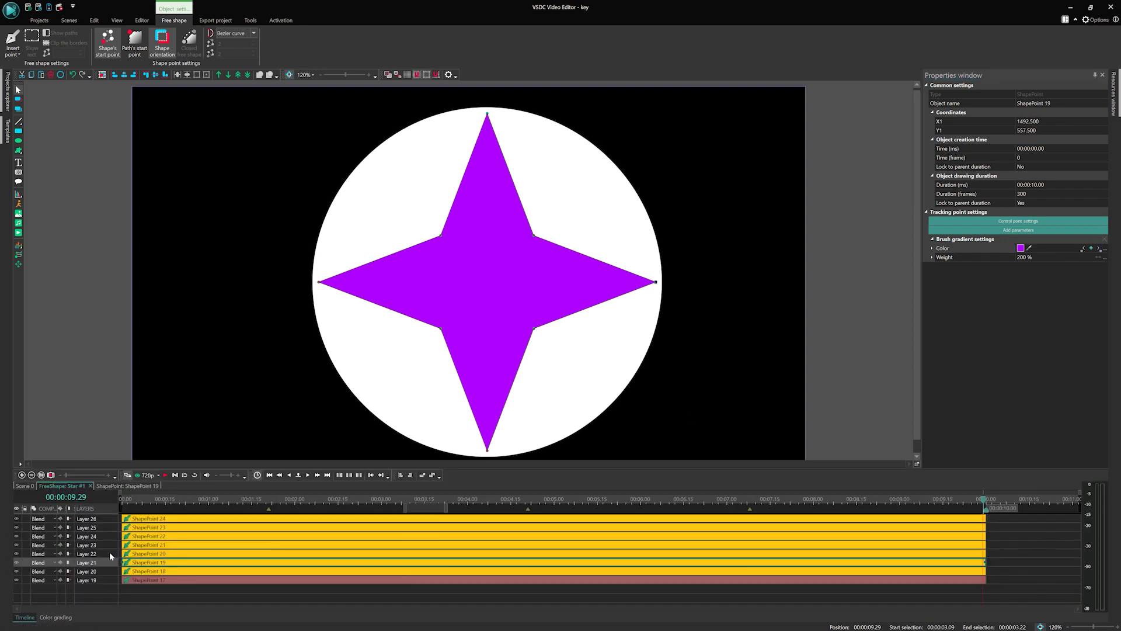
pyautogui.click(151, 571)
pyautogui.click(1104, 249)
pyautogui.click(59, 487)
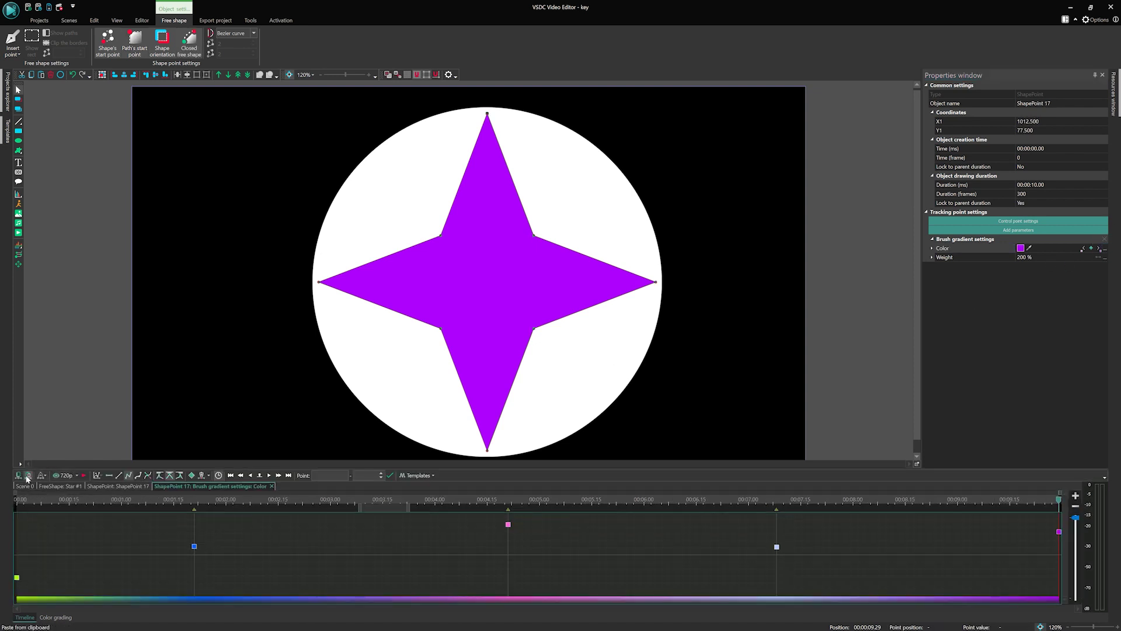
pyautogui.click(56, 488)
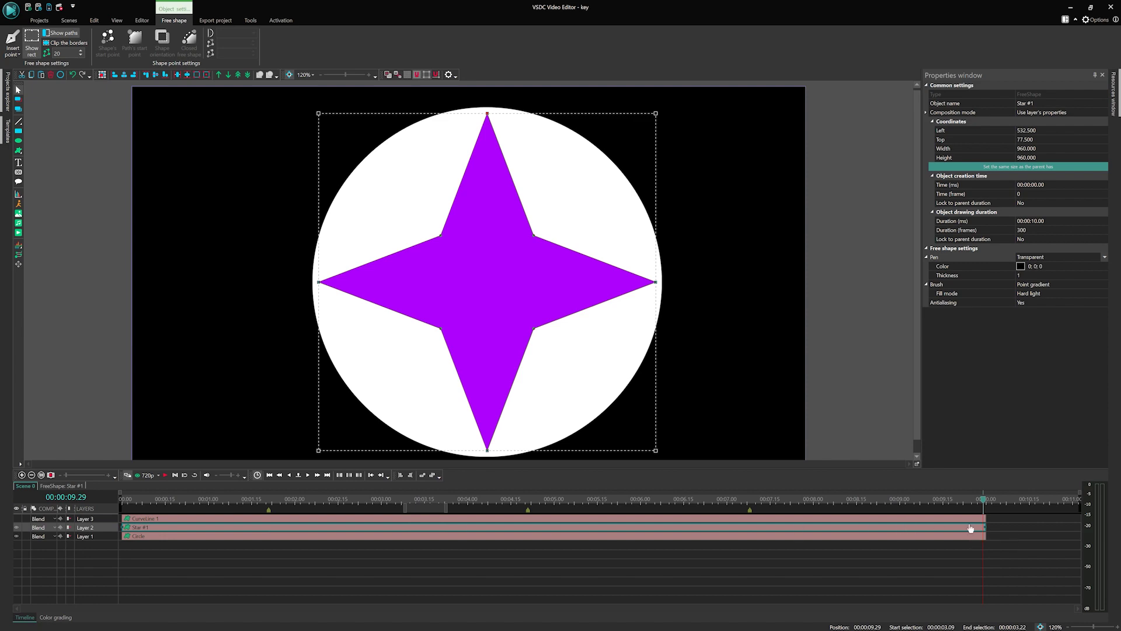
# Change Star #1's duration to 00:00:30.00.
pyautogui.click(1034, 221)
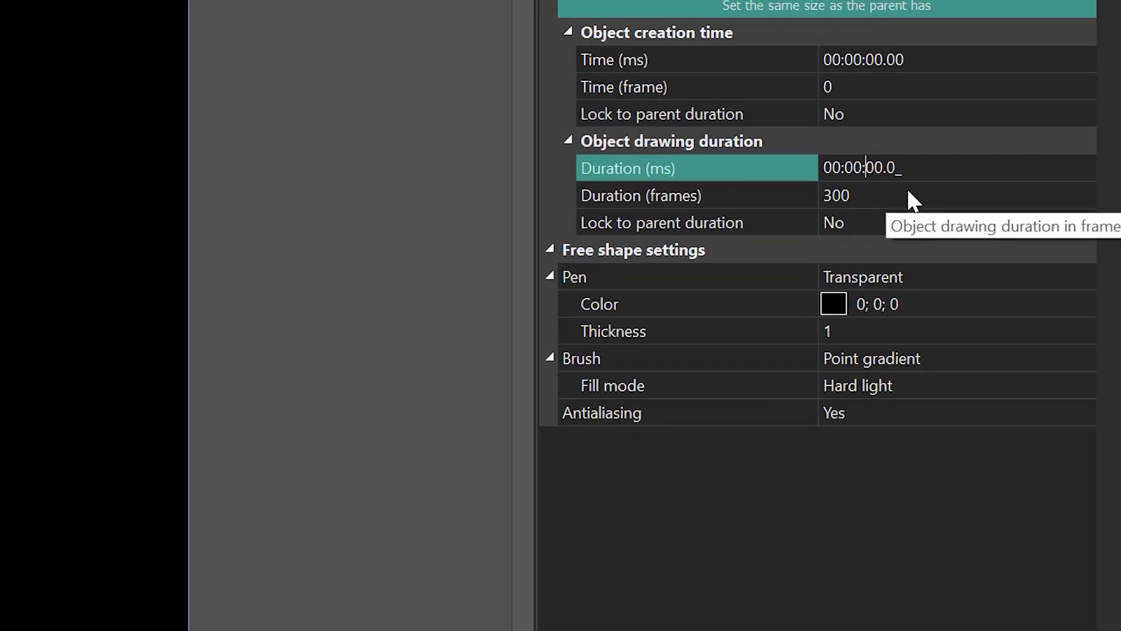
pyautogui.write('3')
pyautogui.press('Return')
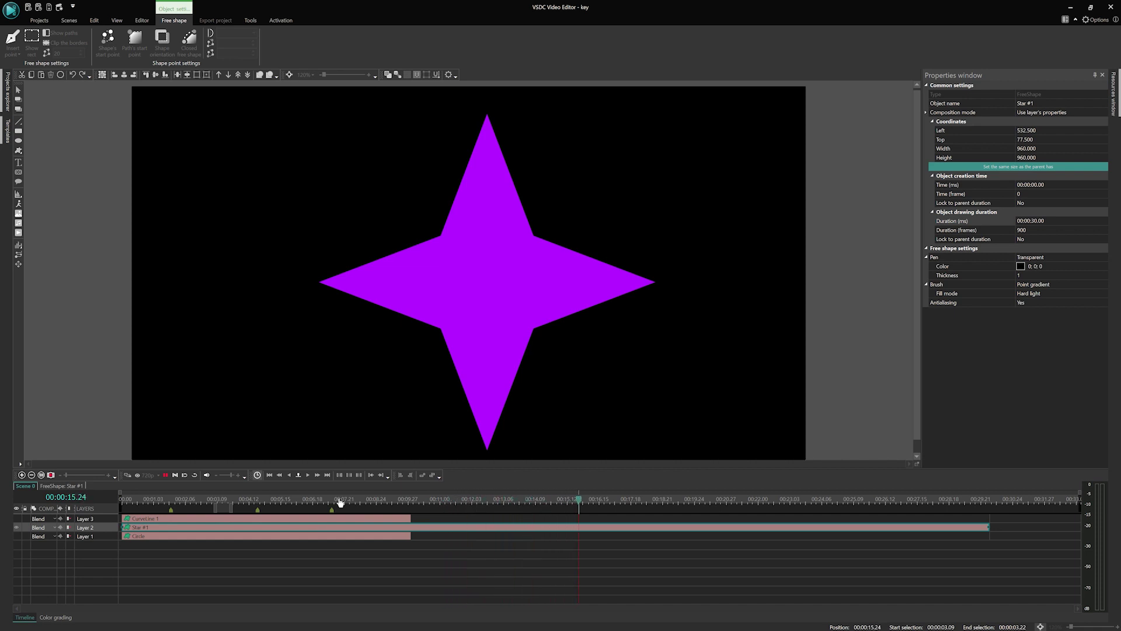
# Stop playback and show the brush gradient Color curve of Star #1's ShapePoint 24.
pyautogui.press('space')
pyautogui.doubleClick(515, 529)
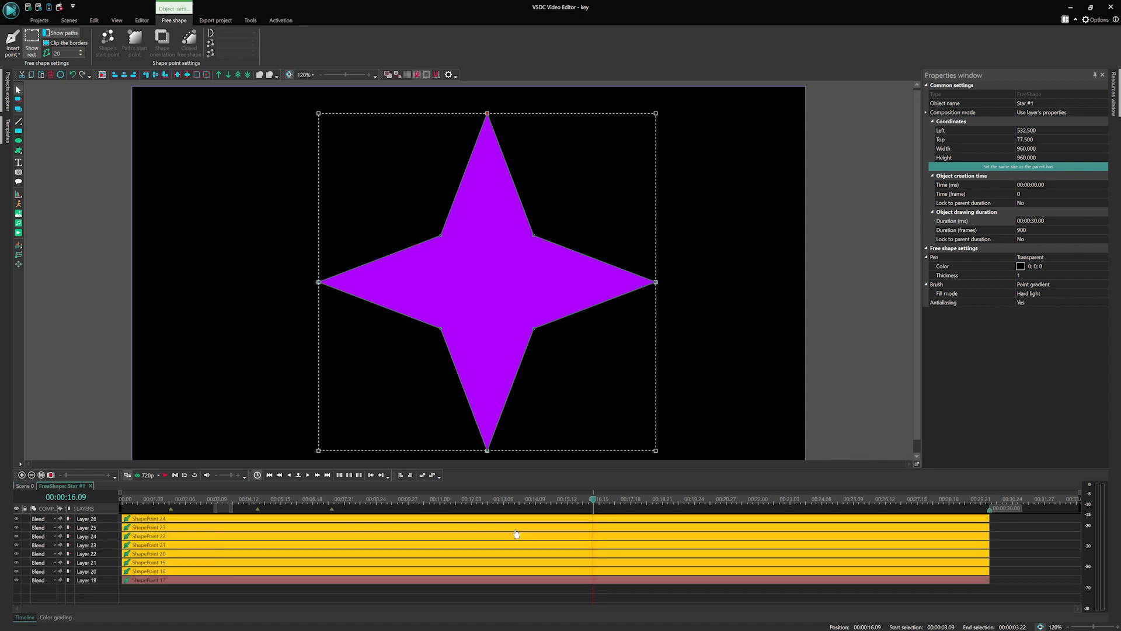
pyautogui.doubleClick(551, 522)
pyautogui.click(1105, 249)
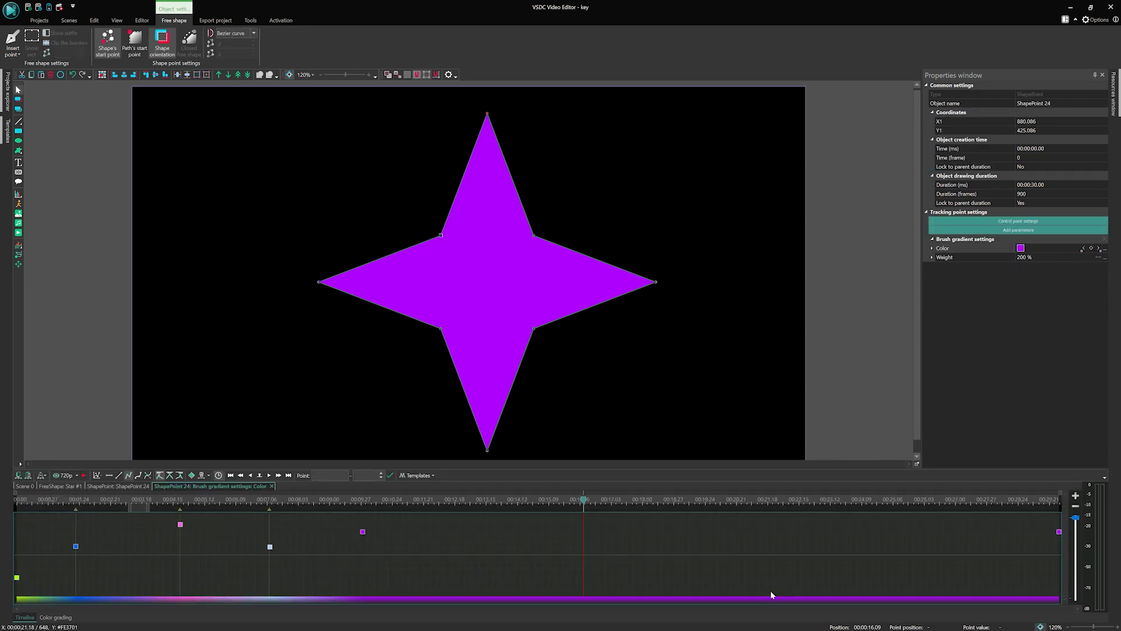